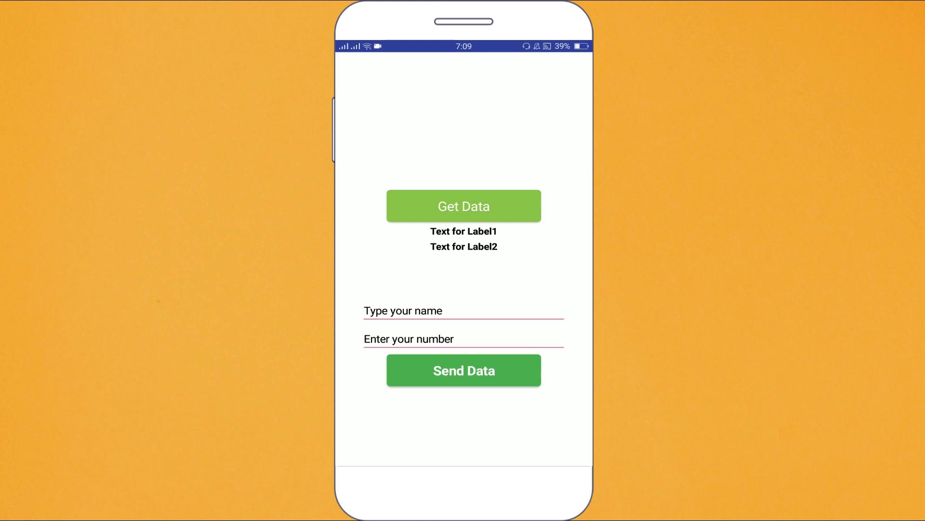
Step: In the phone demo, enter 'Quick Start apps' as the name, fill in the number field, and submit
{"action": "left_click", "coordinate": [403, 311]}
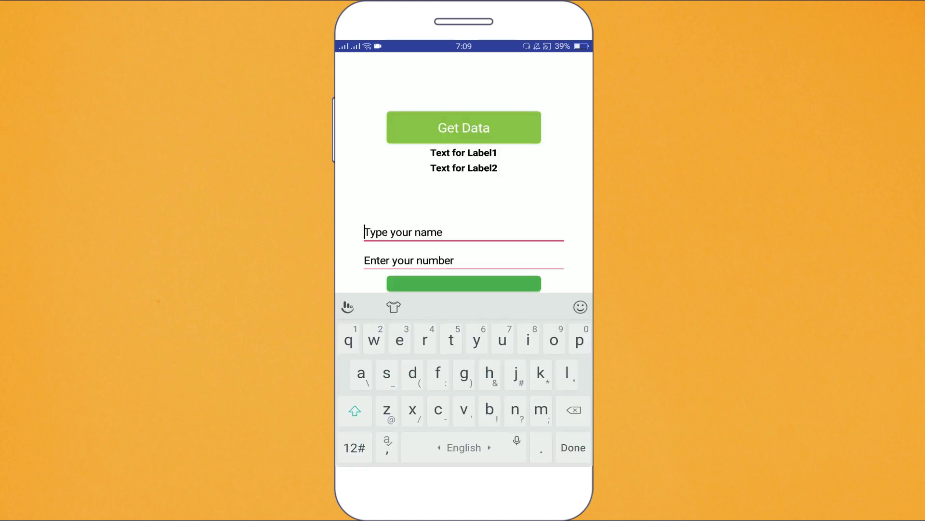
{"action": "type", "text": "Quickb"}
{"action": "key", "text": "BackSpace"}
{"action": "key", "text": "BackSpace"}
{"action": "type", "text": "k Star"}
{"action": "left_click", "coordinate": [464, 307]}
{"action": "key", "text": "BackSpace"}
{"action": "type", "text": "t apps"}
{"action": "left_click", "coordinate": [408, 260]}
{"action": "type", "text": "1234578964"}
{"action": "key", "text": "Return"}
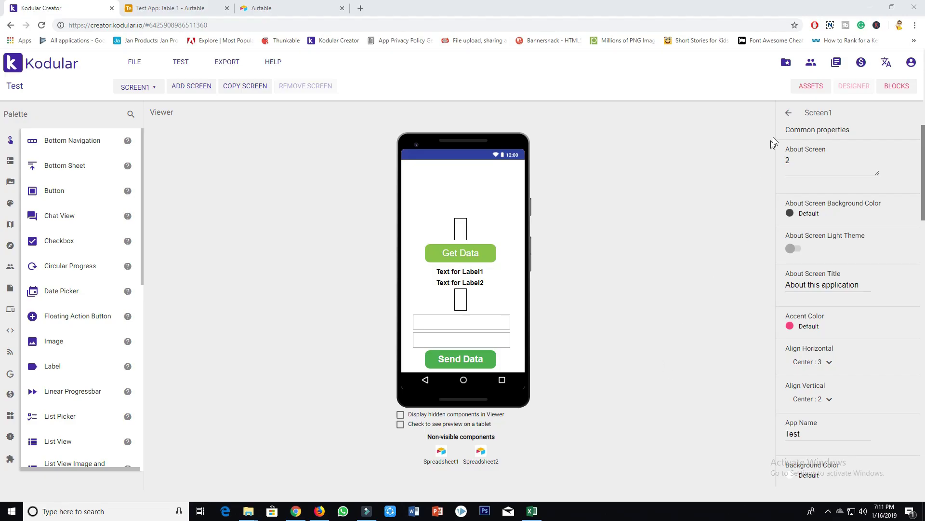
Step: Show the Storage components and open Airtable from the Spreadsheet component's description link
{"action": "left_click", "coordinate": [789, 112]}
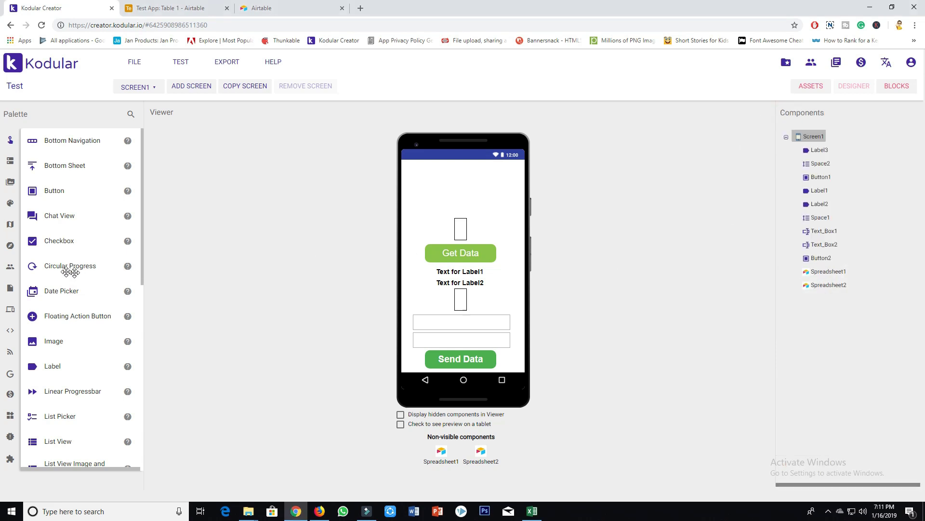
{"action": "mouse_move", "coordinate": [10, 303]}
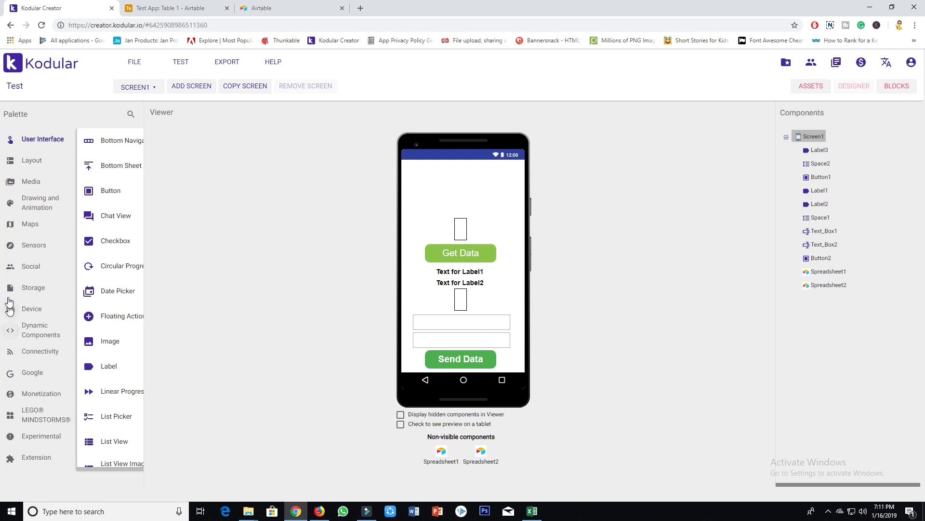
{"action": "left_click", "coordinate": [11, 288]}
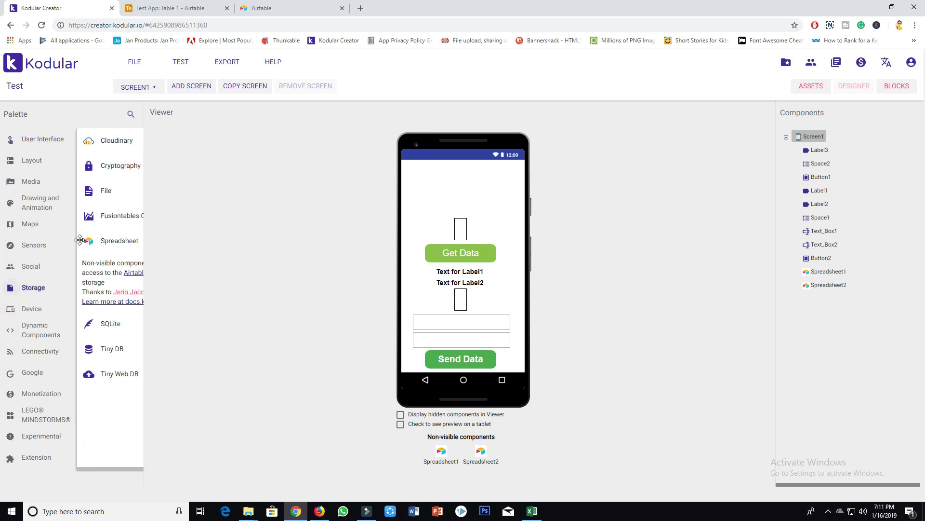
{"action": "mouse_move", "coordinate": [80, 240]}
{"action": "left_mouse_down"}
{"action": "mouse_move", "coordinate": [436, 267]}
{"action": "mouse_move", "coordinate": [333, 278]}
{"action": "left_mouse_up"}
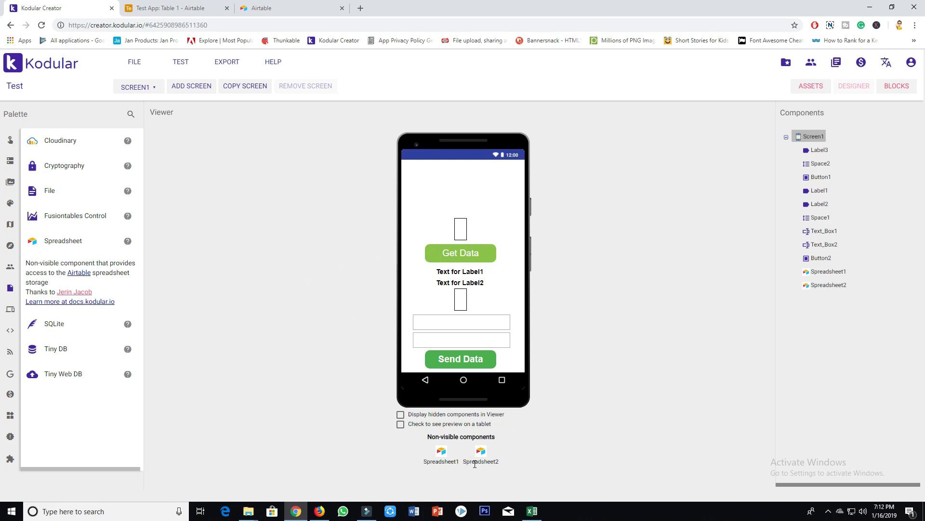
{"action": "left_click", "coordinate": [84, 273]}
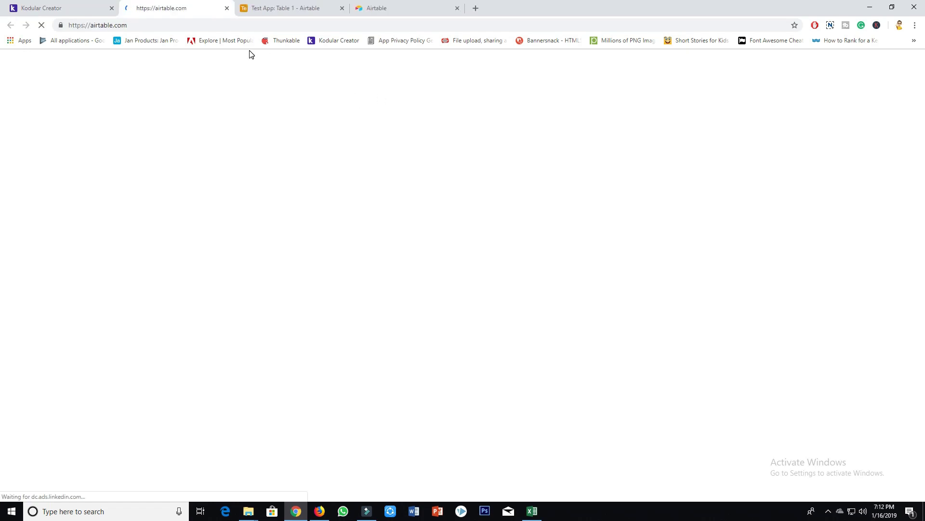
Step: Create a blank base named 'jdfsdjgf' from scratch in the Cartoon workspace
{"action": "left_click", "coordinate": [227, 11]}
{"action": "left_click", "coordinate": [267, 9]}
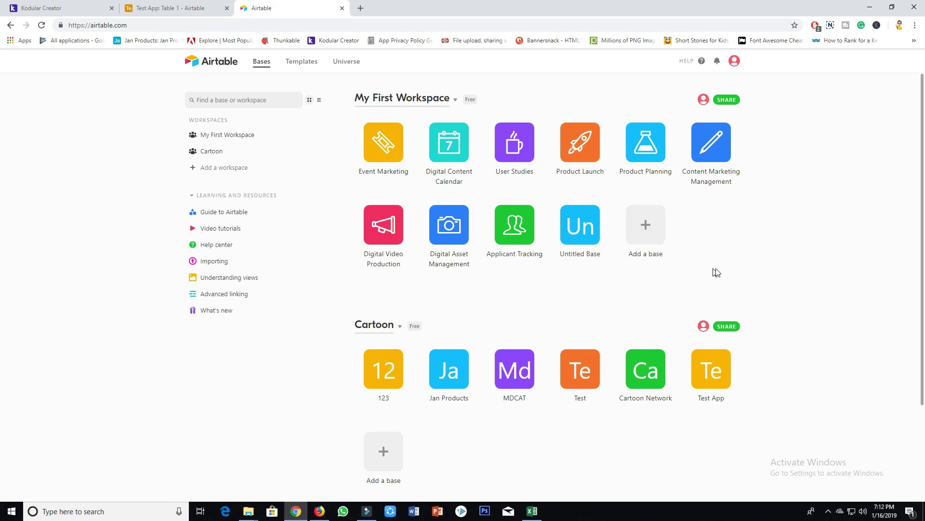
{"action": "left_click", "coordinate": [384, 450]}
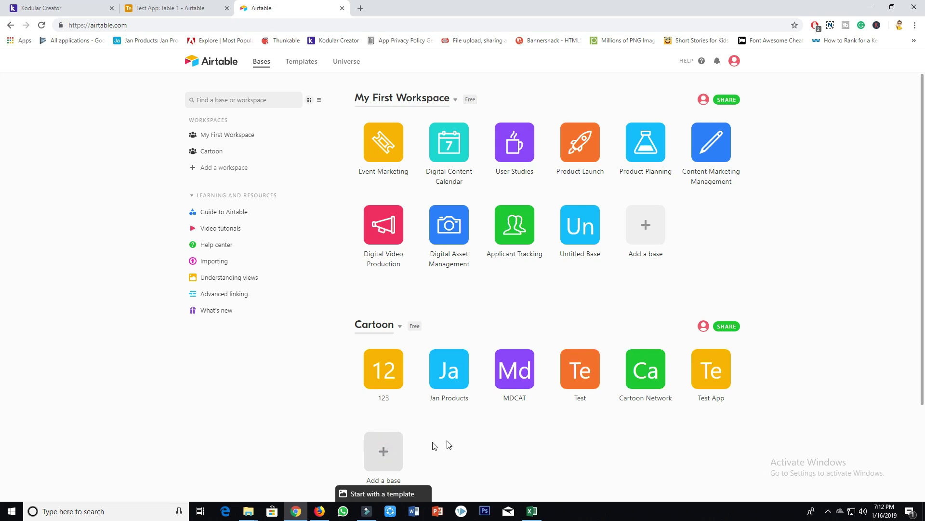
{"action": "scroll", "coordinate": [453, 444], "scroll_direction": "down", "scroll_amount": 1}
{"action": "scroll", "coordinate": [453, 442], "scroll_direction": "down", "scroll_amount": 1}
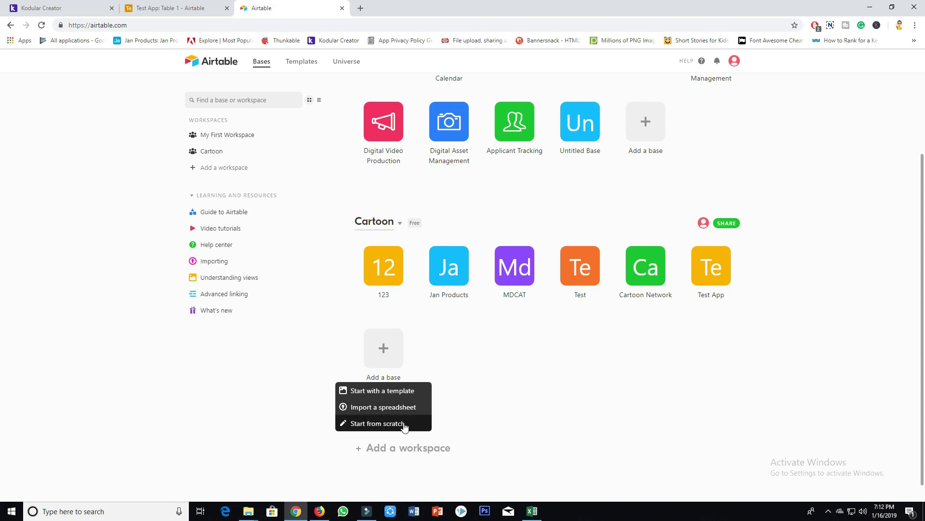
{"action": "left_click", "coordinate": [404, 424]}
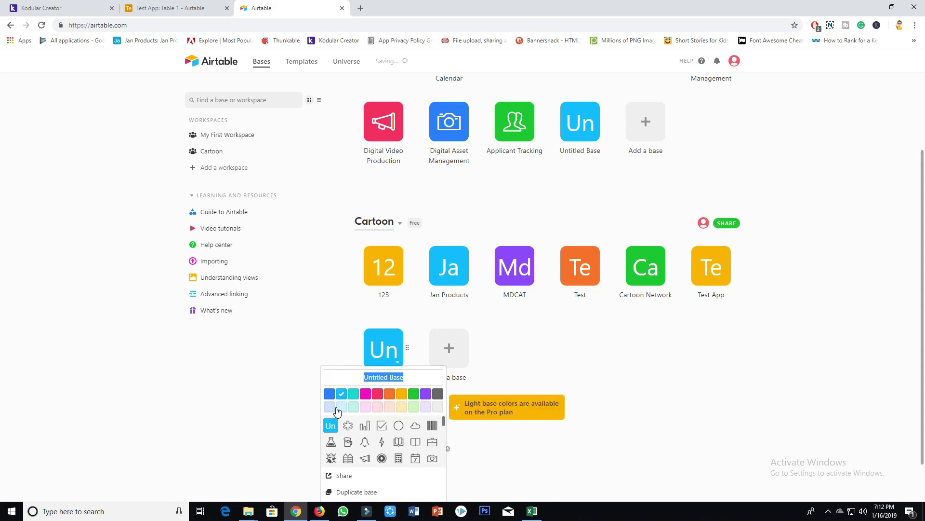
{"action": "type", "text": "jdfsdjgf"}
{"action": "left_click", "coordinate": [656, 388]}
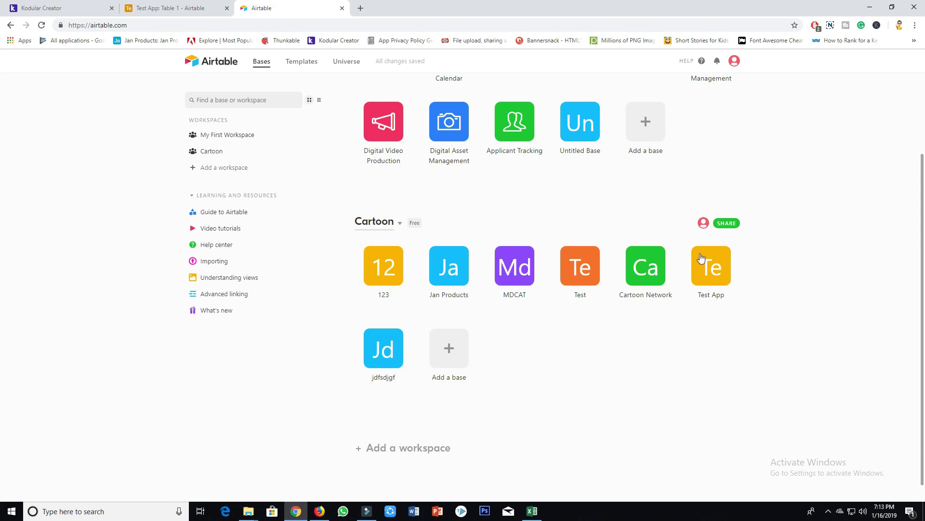
{"action": "left_click", "coordinate": [186, 10]}
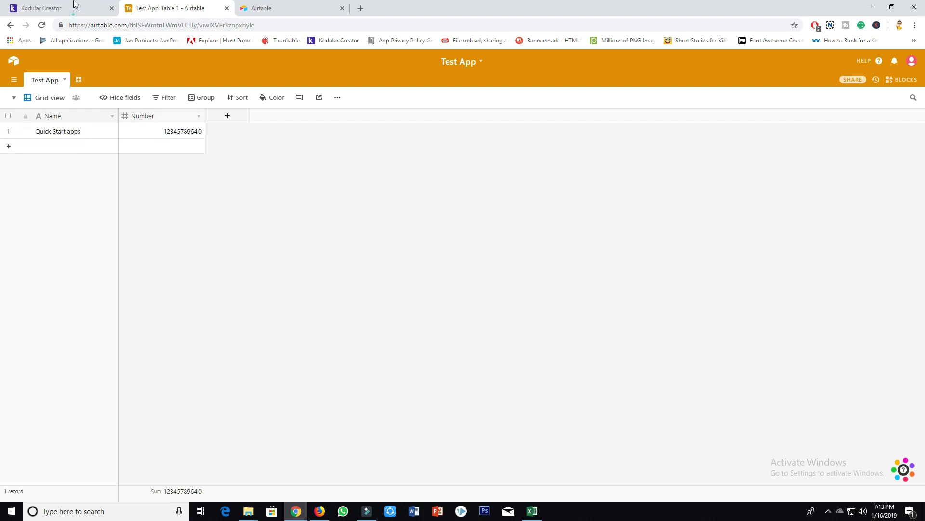
Step: Review Spreadsheet1's connection properties in Kodular, then return to the Airtable dashboard
{"action": "left_click", "coordinate": [102, 11]}
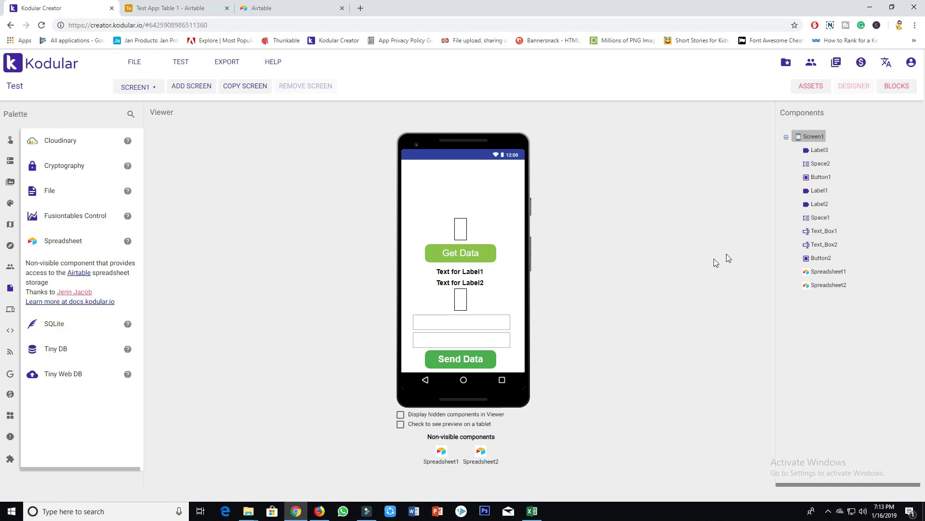
{"action": "left_click", "coordinate": [838, 275]}
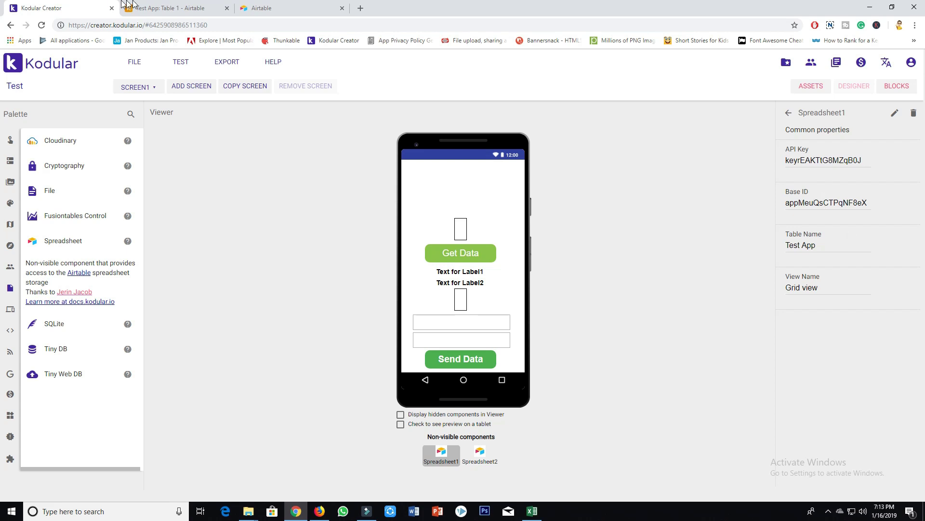
{"action": "left_click", "coordinate": [266, 5]}
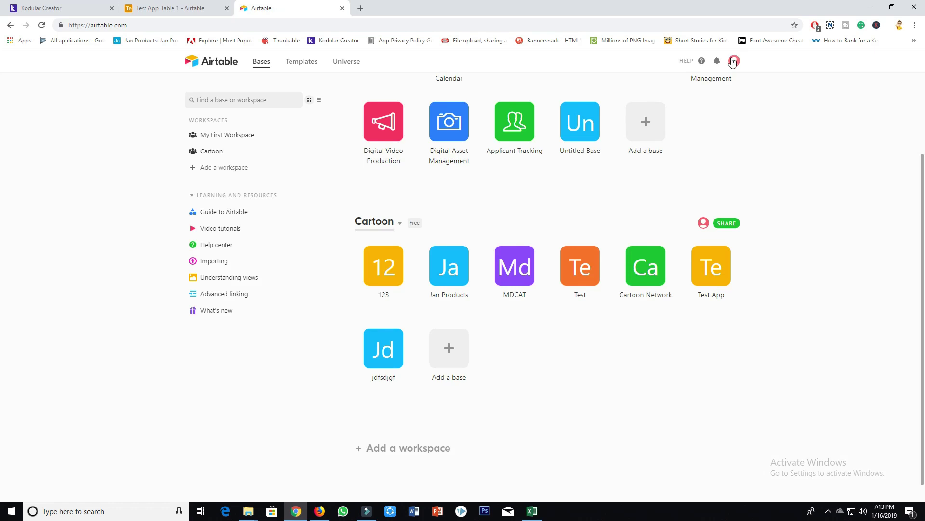
Step: Open the Airtable account overview and copy the personal API key
{"action": "left_click", "coordinate": [733, 61]}
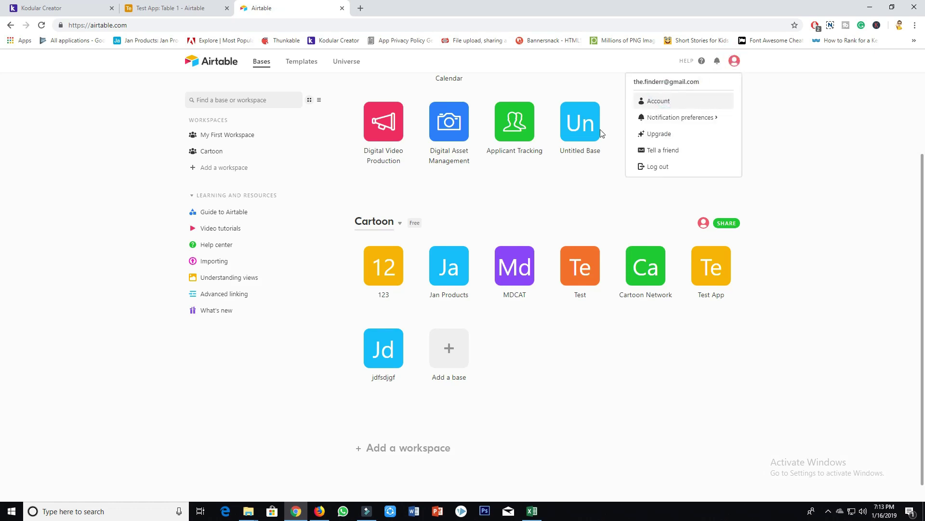
{"action": "left_click", "coordinate": [658, 101]}
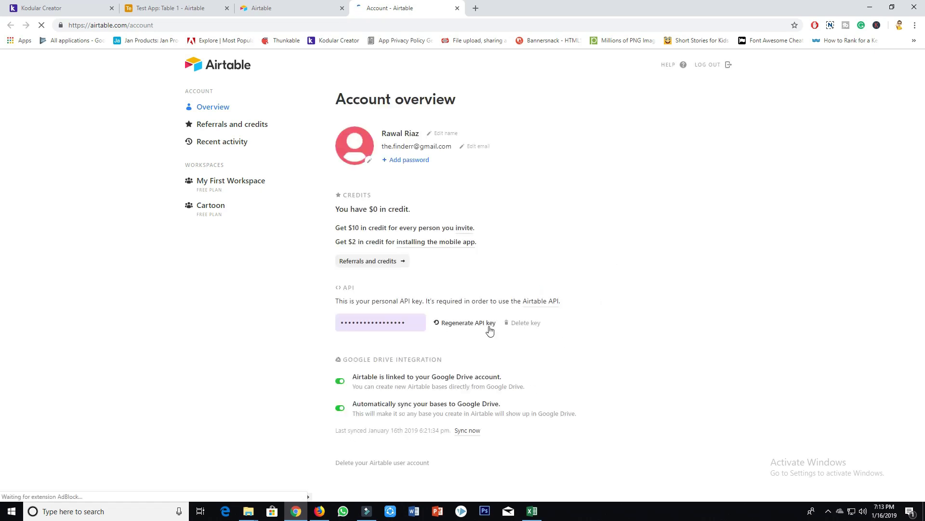
{"action": "left_click", "coordinate": [413, 323]}
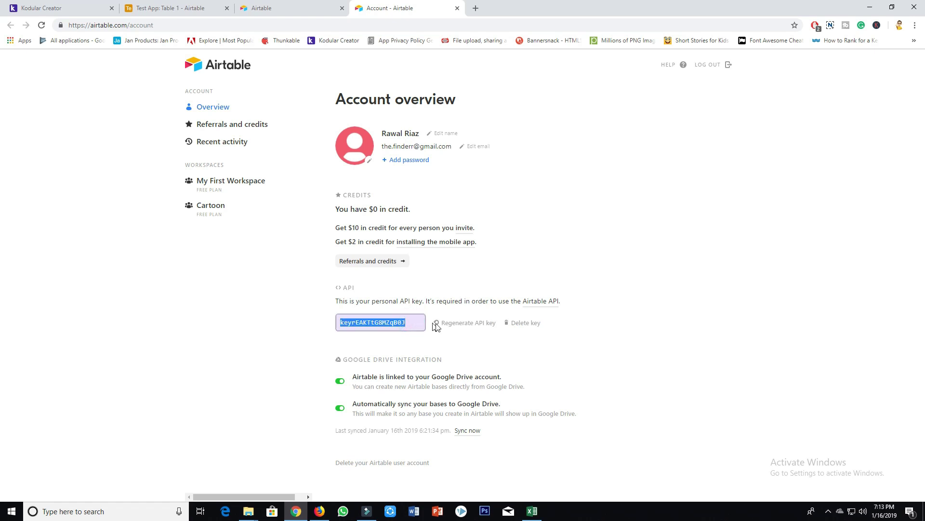
{"action": "right_click", "coordinate": [394, 325]}
{"action": "left_click", "coordinate": [411, 333]}
{"action": "left_click", "coordinate": [278, 345]}
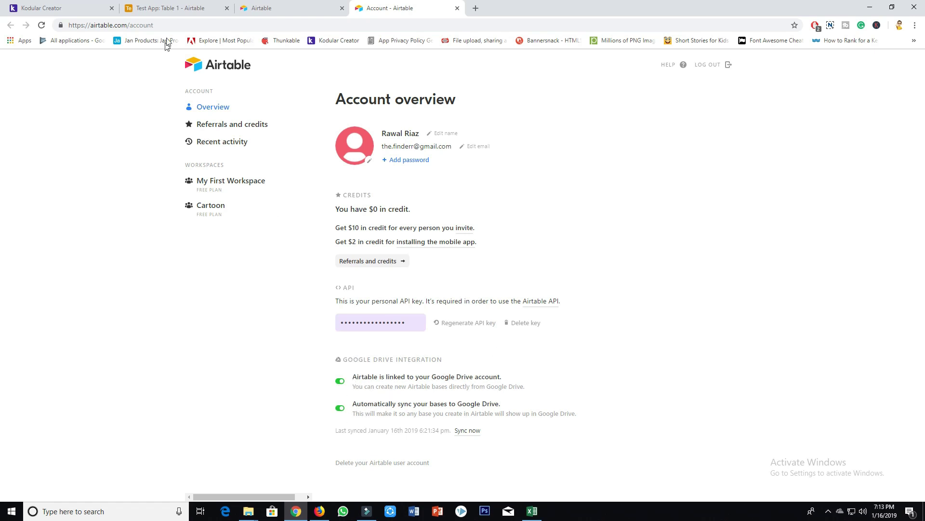
Step: Open the API documentation for the Test App base from the Help menu
{"action": "left_click", "coordinate": [86, 9]}
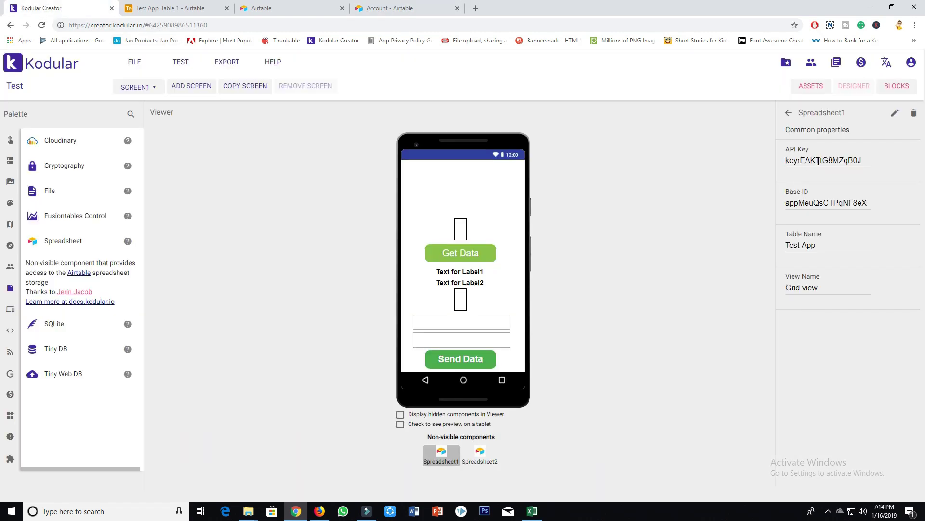
{"action": "left_click", "coordinate": [171, 10]}
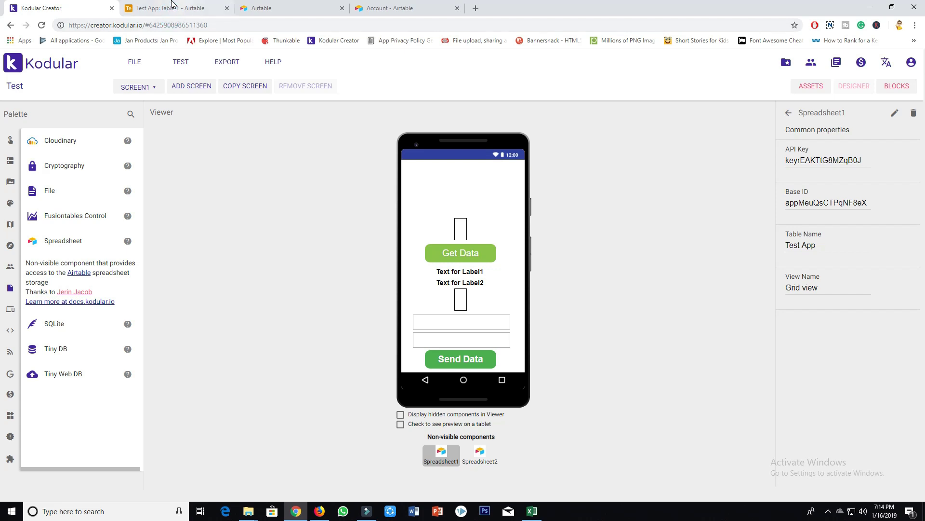
{"action": "left_click", "coordinate": [171, 7]}
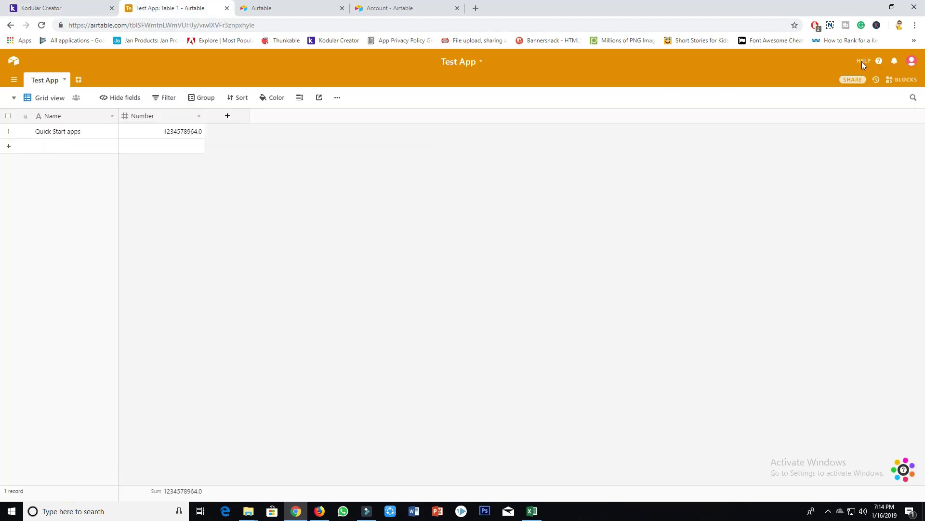
{"action": "left_click", "coordinate": [862, 62]}
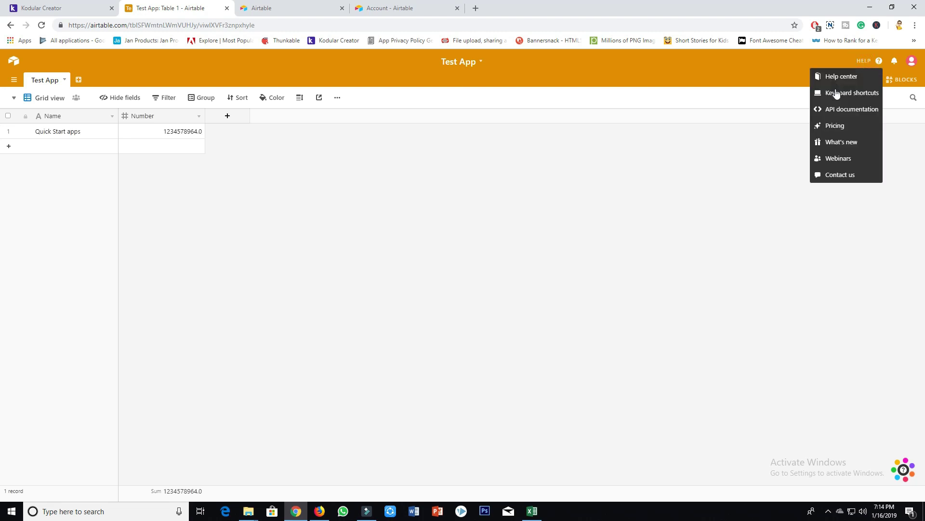
{"action": "left_click", "coordinate": [839, 109]}
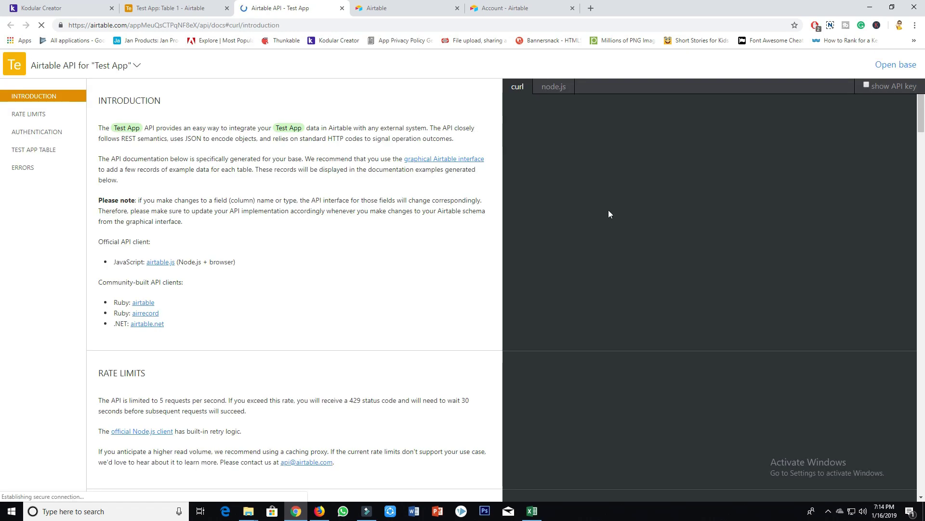
Step: Find the Authentication section and select the base ID in the example request
{"action": "scroll", "coordinate": [609, 212], "scroll_direction": "down", "scroll_amount": 2}
{"action": "scroll", "coordinate": [609, 212], "scroll_direction": "down", "scroll_amount": 2}
{"action": "scroll", "coordinate": [609, 212], "scroll_direction": "down", "scroll_amount": 2}
{"action": "scroll", "coordinate": [609, 212], "scroll_direction": "down", "scroll_amount": 1}
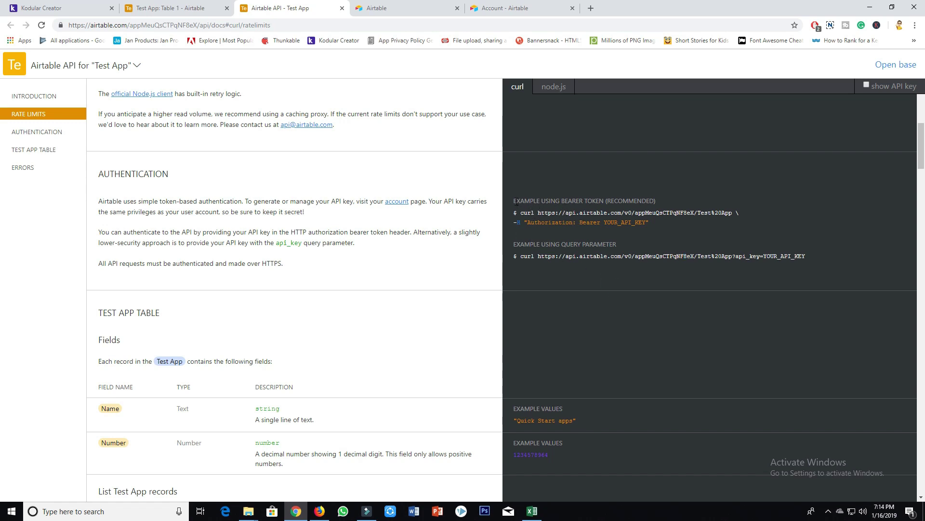
{"action": "left_click_drag", "start_coordinate": [514, 201], "coordinate": [643, 201]}
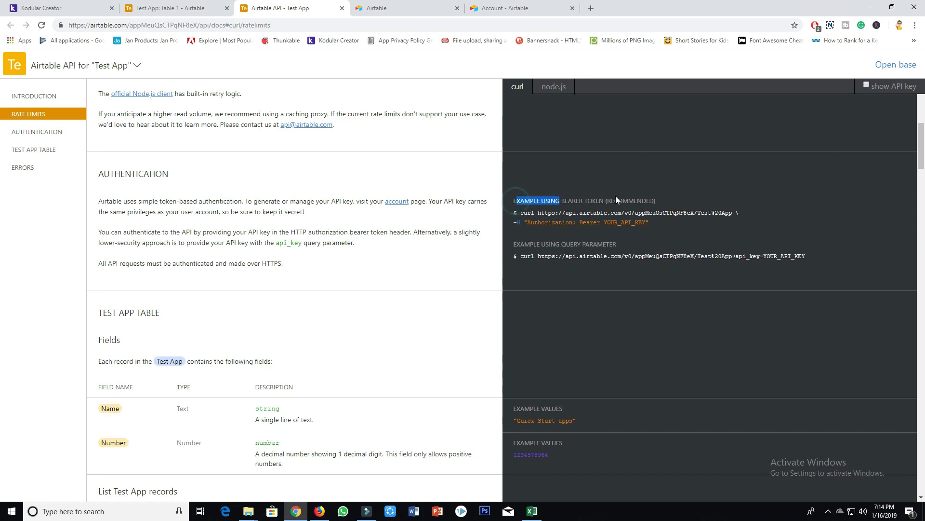
{"action": "left_click", "coordinate": [662, 202]}
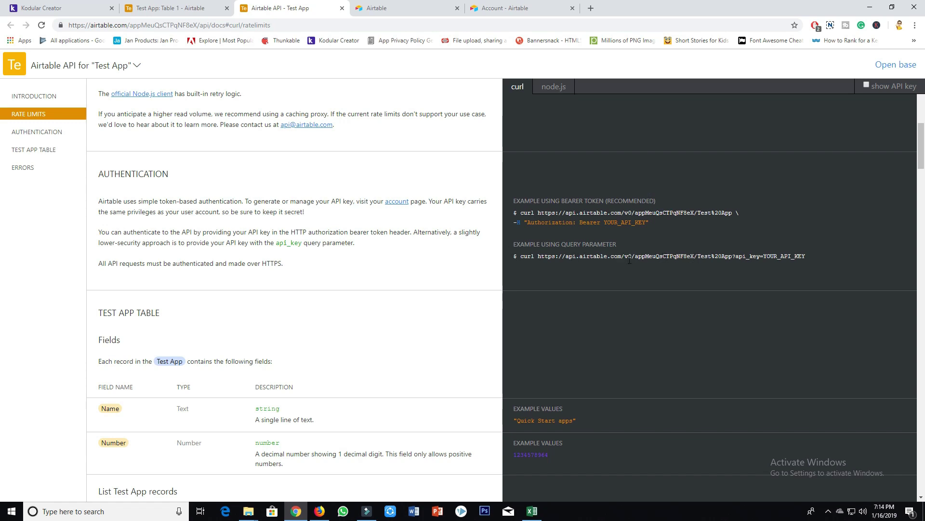
{"action": "left_click_drag", "start_coordinate": [634, 257], "coordinate": [691, 256]}
{"action": "left_click", "coordinate": [166, 8]}
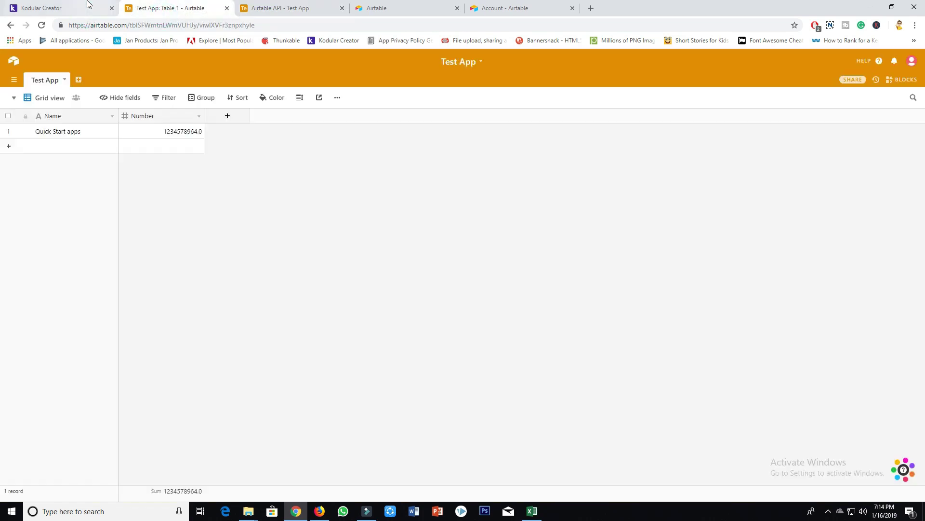
Step: Confirm the Airtable table name stays 'Test App', then return to Kodular's component list
{"action": "left_click", "coordinate": [88, 4]}
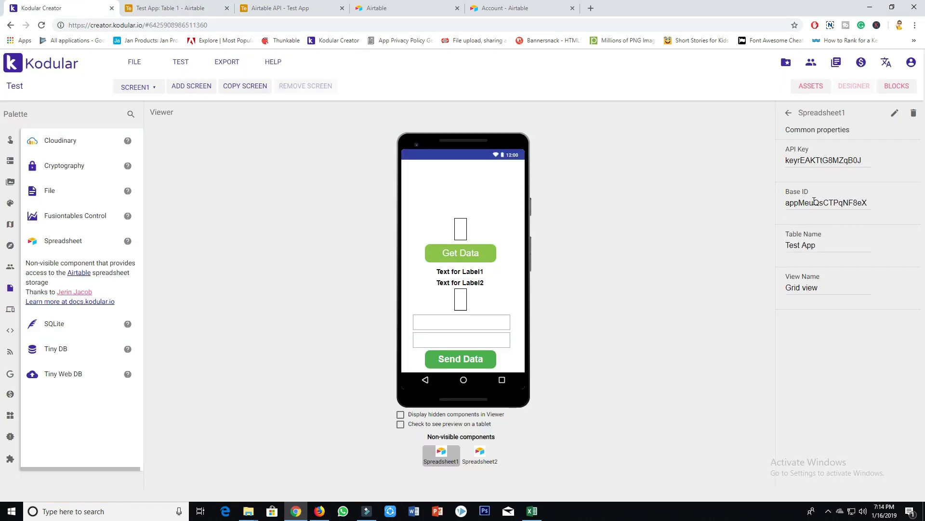
{"action": "left_click", "coordinate": [167, 5]}
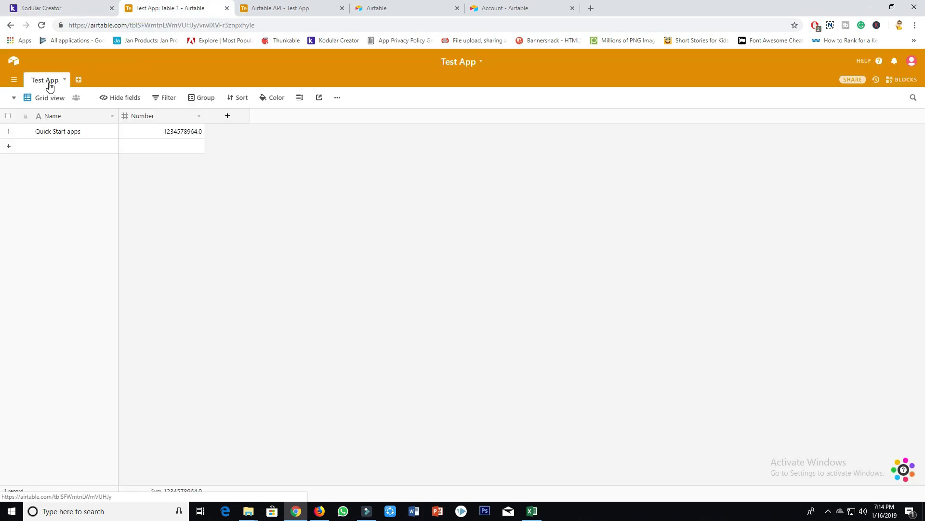
{"action": "left_click", "coordinate": [67, 83]}
{"action": "left_click", "coordinate": [65, 82]}
{"action": "left_click", "coordinate": [38, 95]}
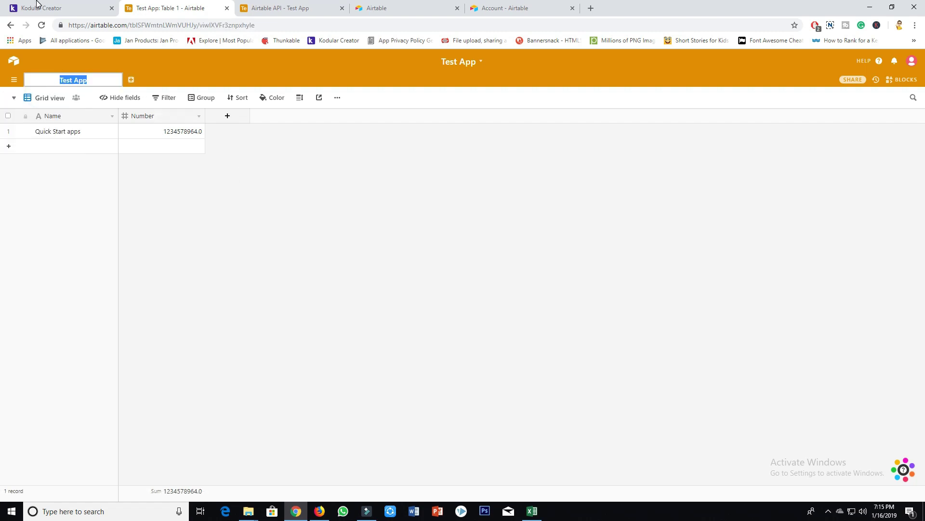
{"action": "key", "text": "Return"}
{"action": "left_click", "coordinate": [53, 6]}
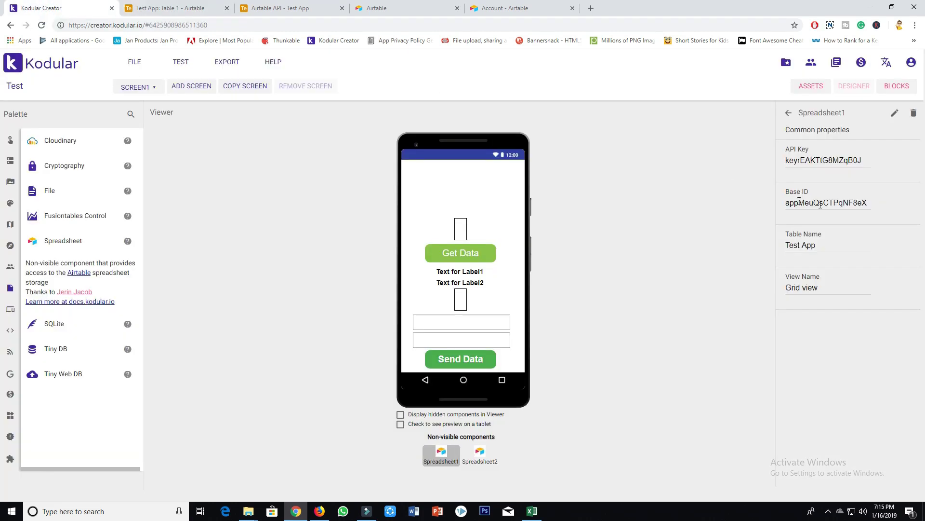
{"action": "left_click", "coordinate": [789, 113]}
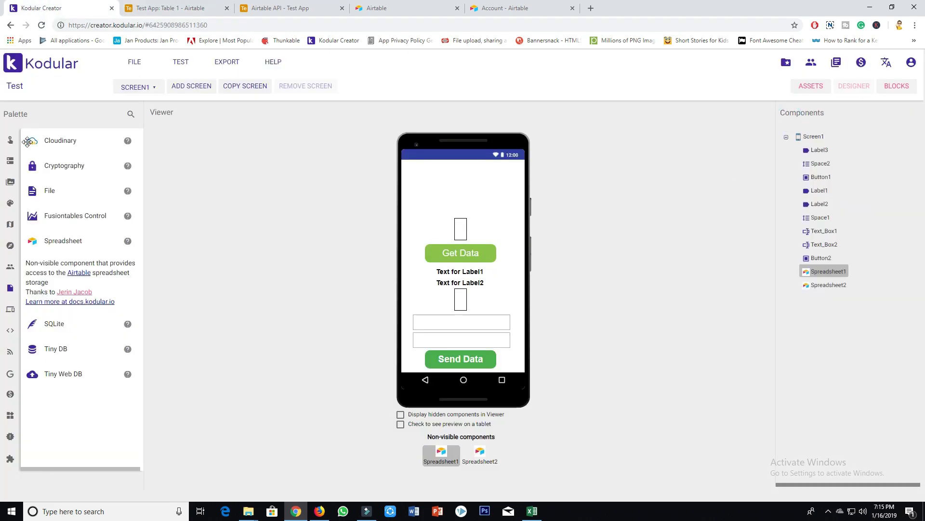
Step: Inspect Screen1, Label3, Label1, Space1, Text_Box1 and the Send Data button, then view the Blocks editor
{"action": "left_click", "coordinate": [10, 139]}
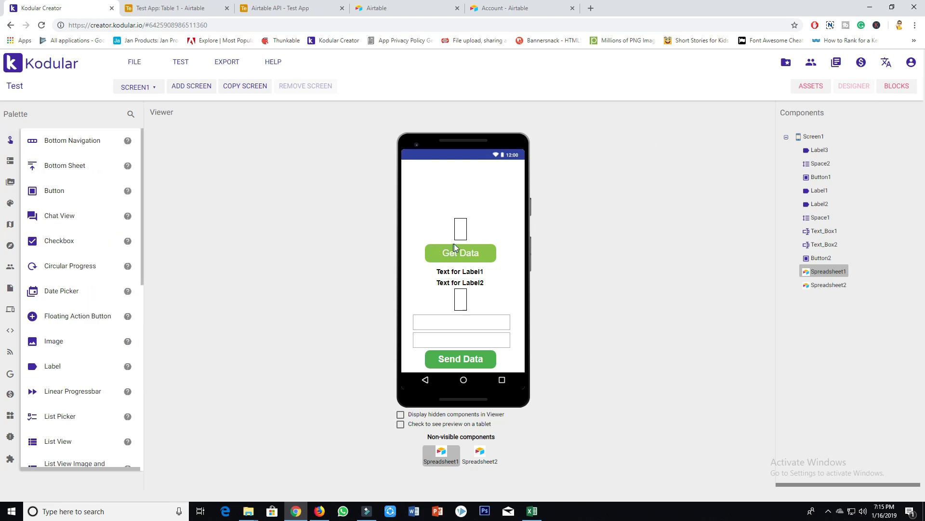
{"action": "left_click", "coordinate": [471, 206]}
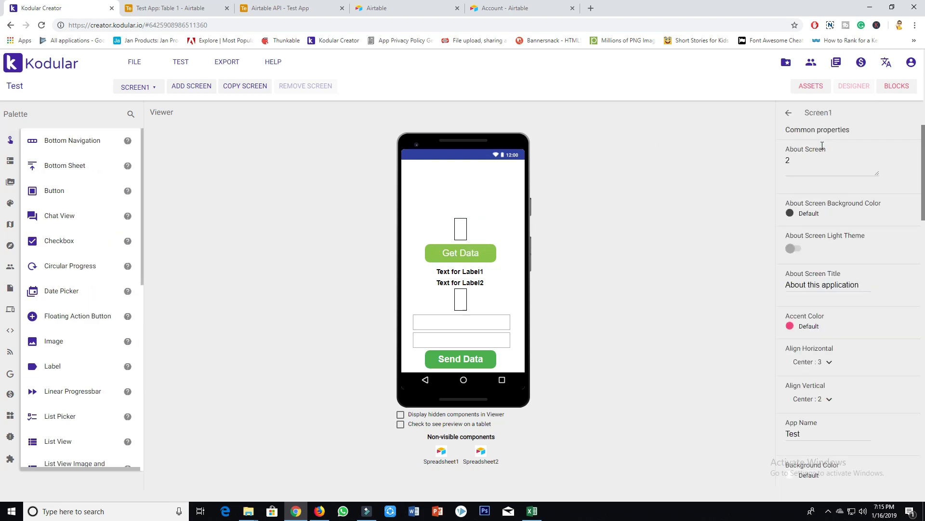
{"action": "left_click", "coordinate": [789, 112]}
{"action": "left_click", "coordinate": [814, 150]}
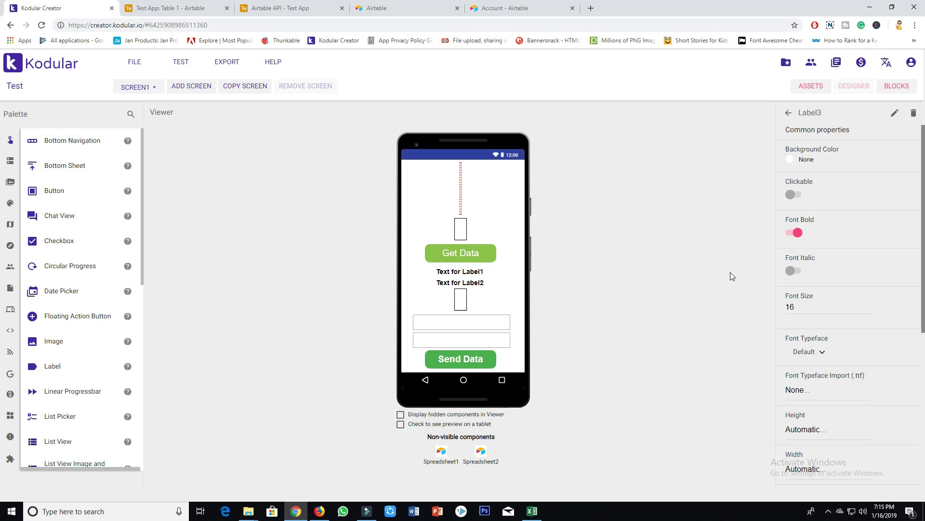
{"action": "left_click", "coordinate": [471, 252]}
{"action": "left_click", "coordinate": [466, 271]}
{"action": "left_click", "coordinate": [461, 300]}
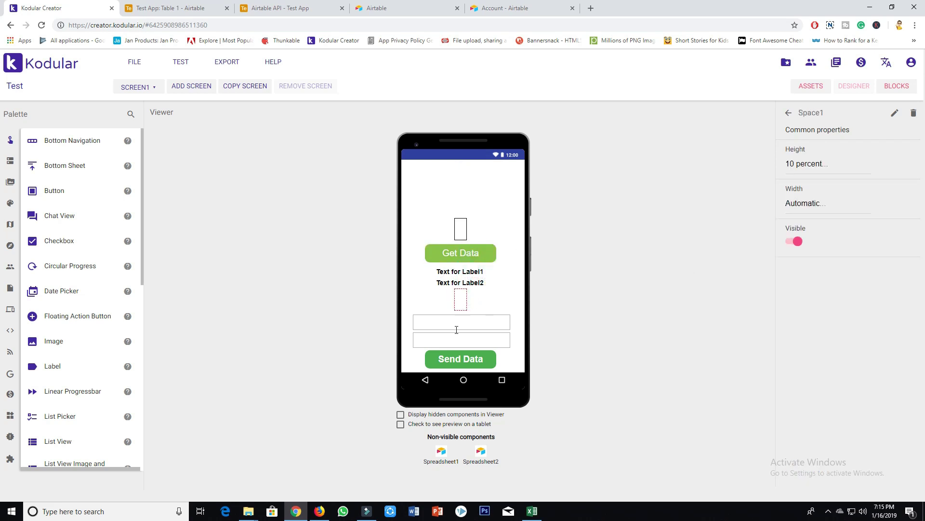
{"action": "left_click", "coordinate": [456, 325]}
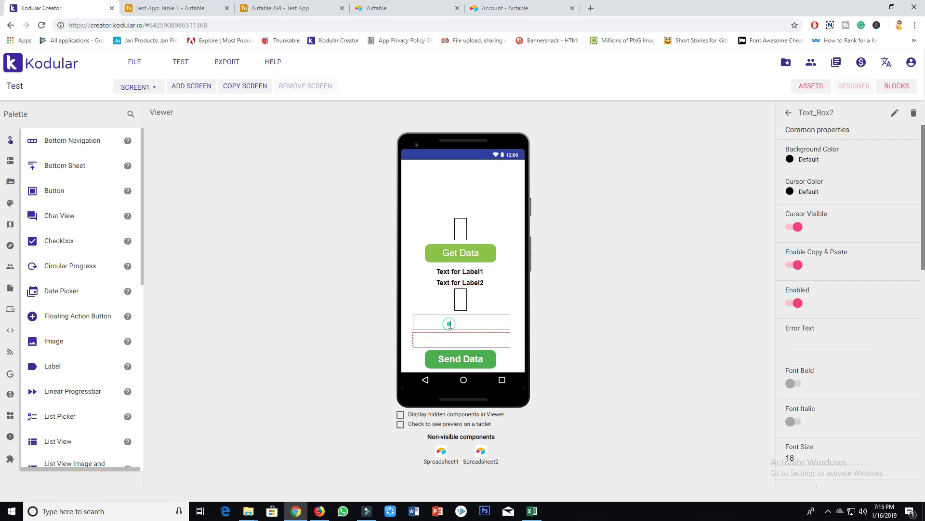
{"action": "left_click", "coordinate": [453, 361]}
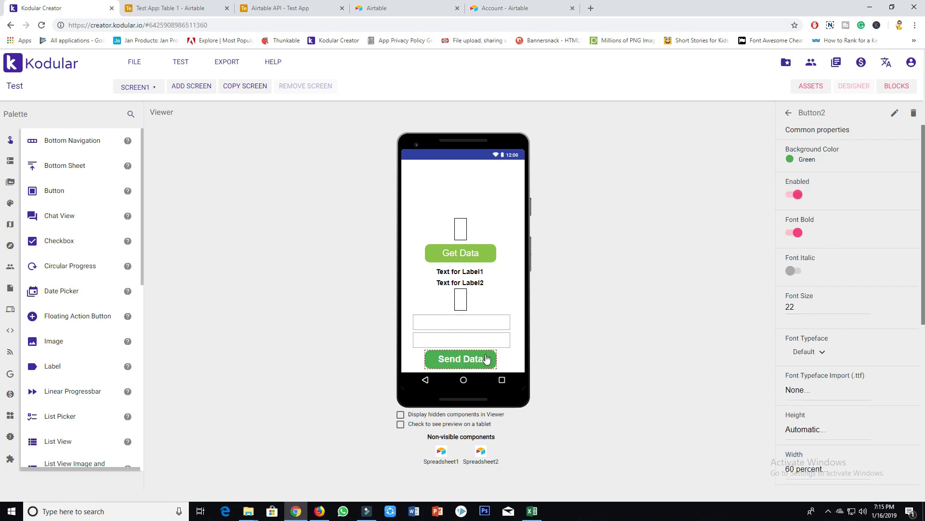
{"action": "left_click", "coordinate": [789, 112]}
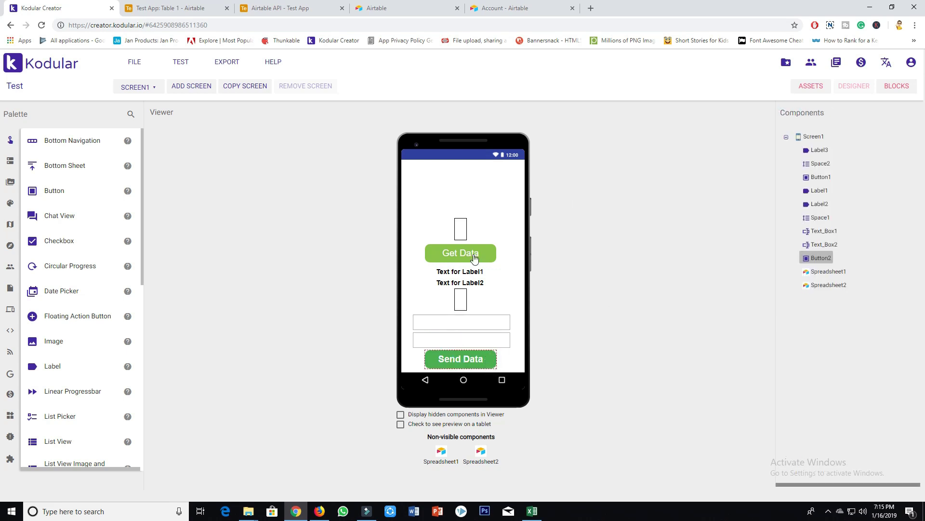
{"action": "left_click", "coordinate": [896, 87]}
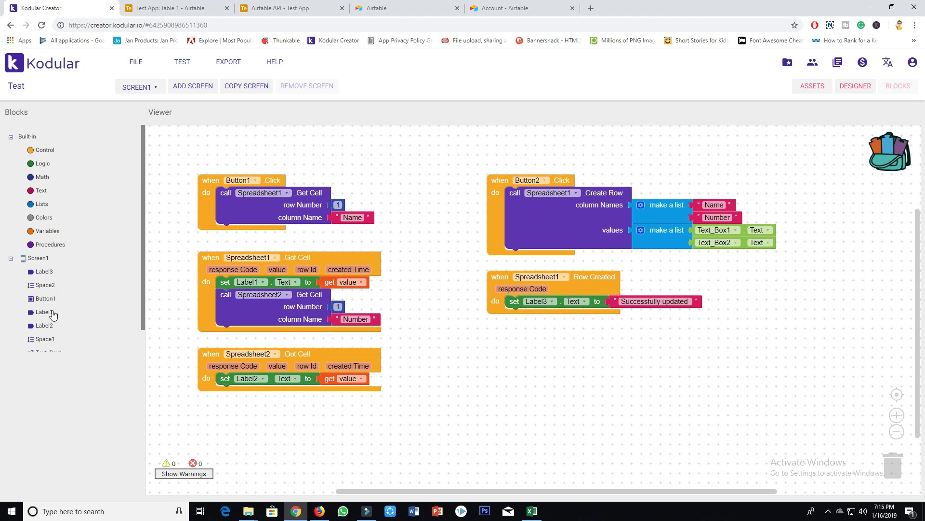
{"action": "scroll", "coordinate": [53, 316], "scroll_direction": "down", "scroll_amount": 2}
{"action": "left_click", "coordinate": [53, 337]}
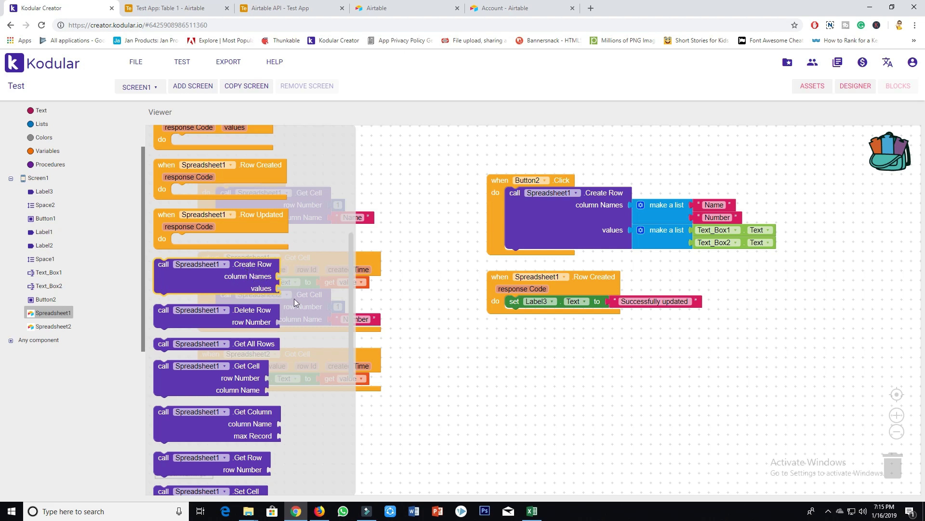
{"action": "left_click", "coordinate": [657, 206]}
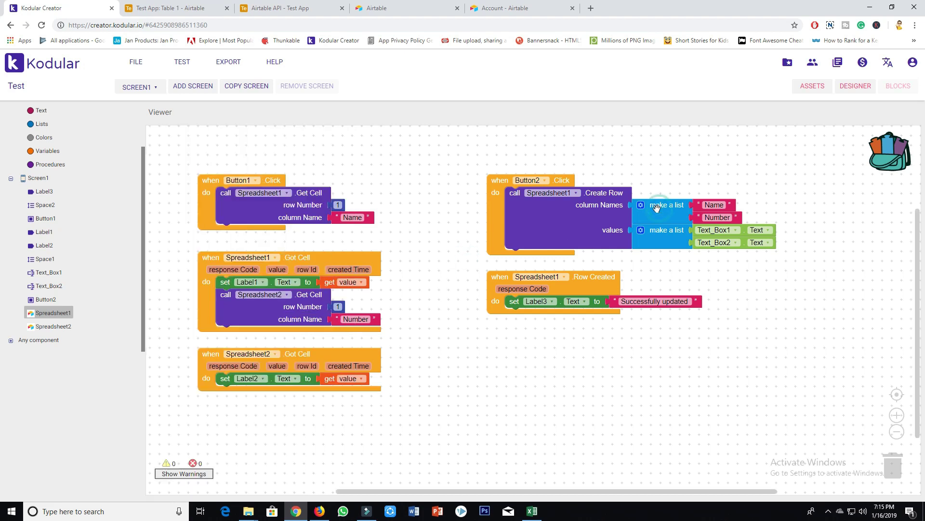
{"action": "left_click", "coordinate": [657, 206]}
{"action": "scroll", "coordinate": [93, 198], "scroll_direction": "up", "scroll_amount": 2}
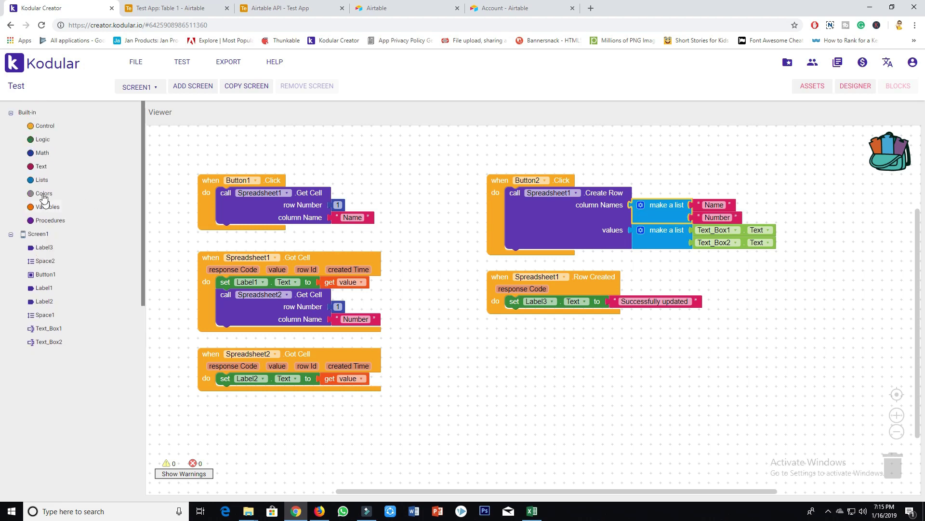
{"action": "left_click", "coordinate": [44, 184]}
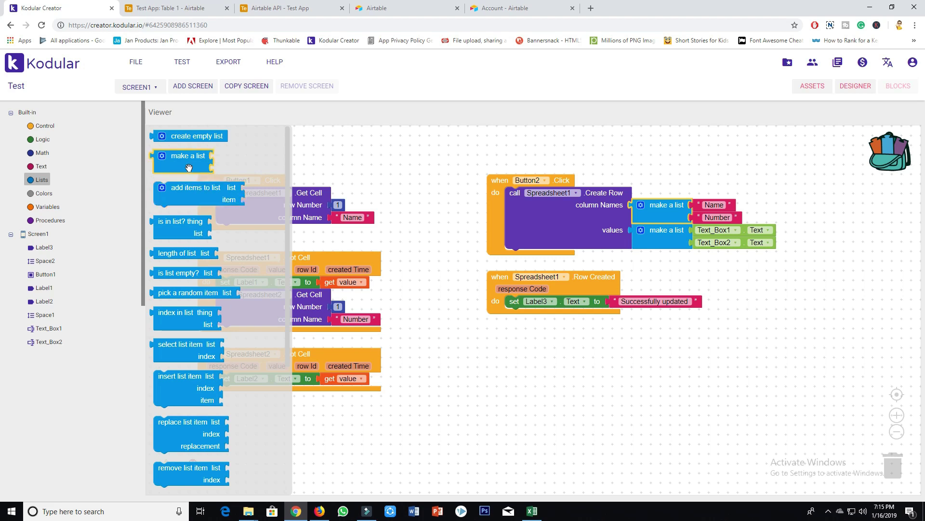
{"action": "mouse_move", "coordinate": [185, 156]}
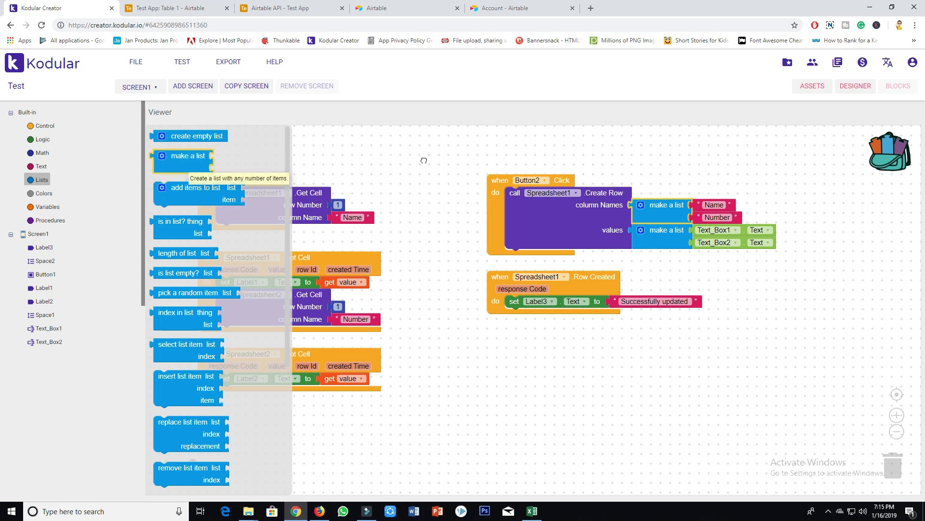
{"action": "left_click_drag", "start_coordinate": [183, 155], "coordinate": [430, 161]}
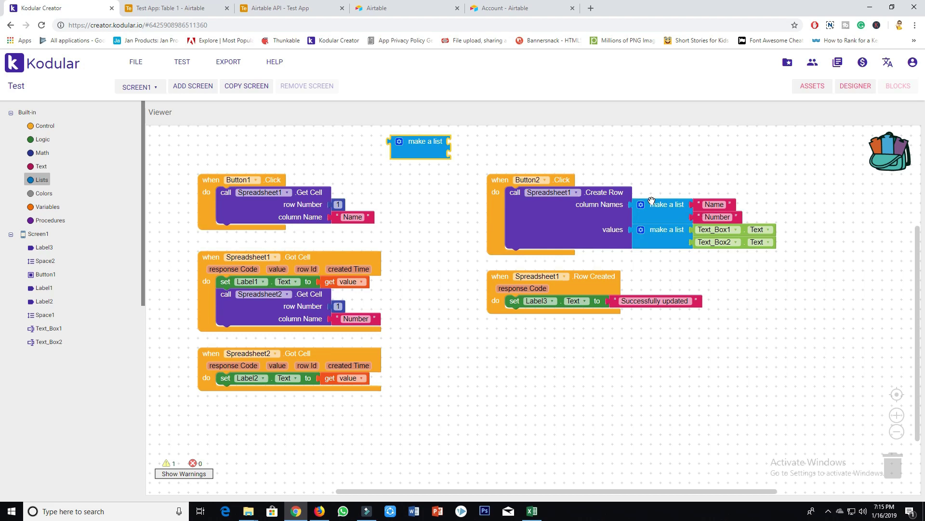
{"action": "left_click", "coordinate": [399, 141]}
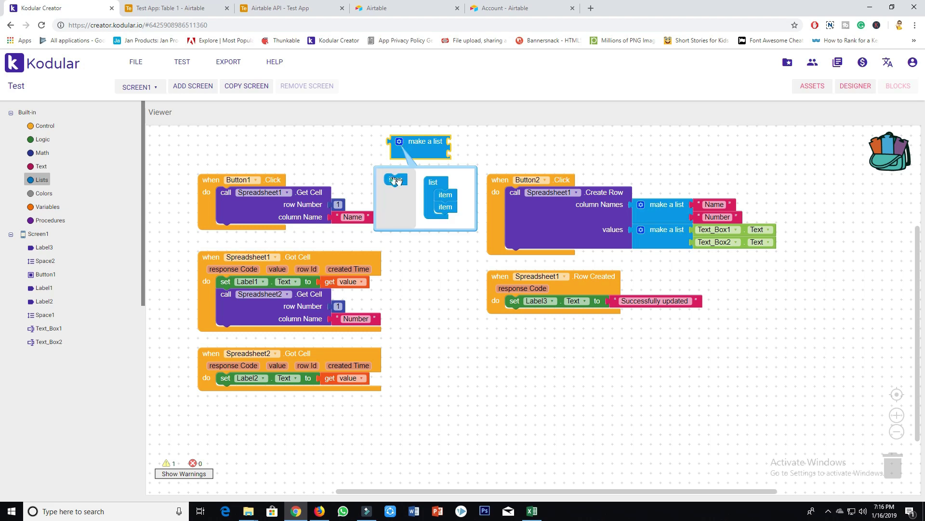
{"action": "left_click_drag", "start_coordinate": [447, 197], "coordinate": [442, 196]}
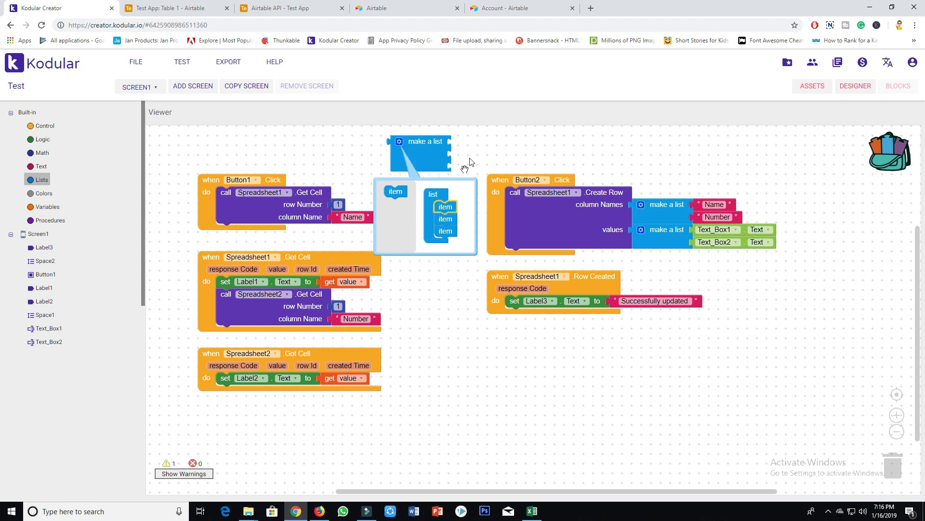
{"action": "left_click", "coordinate": [421, 151]}
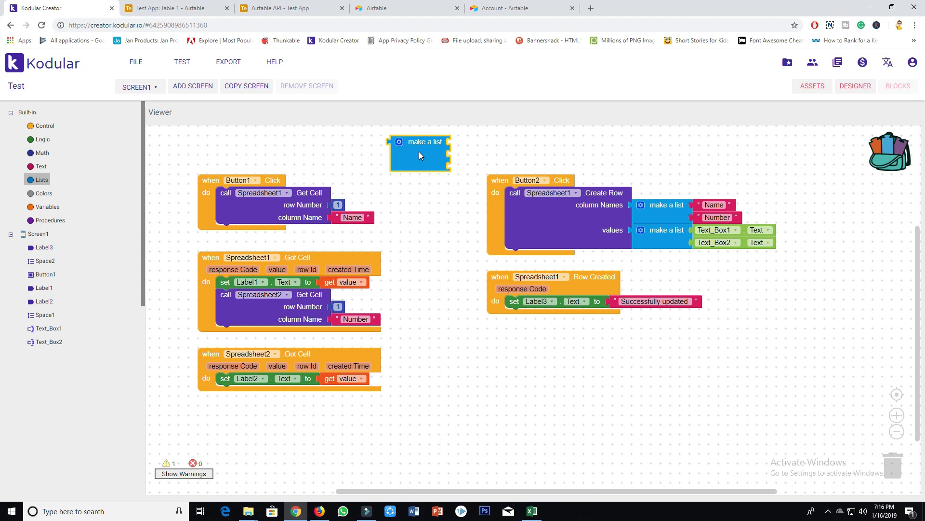
{"action": "key", "text": "Delete"}
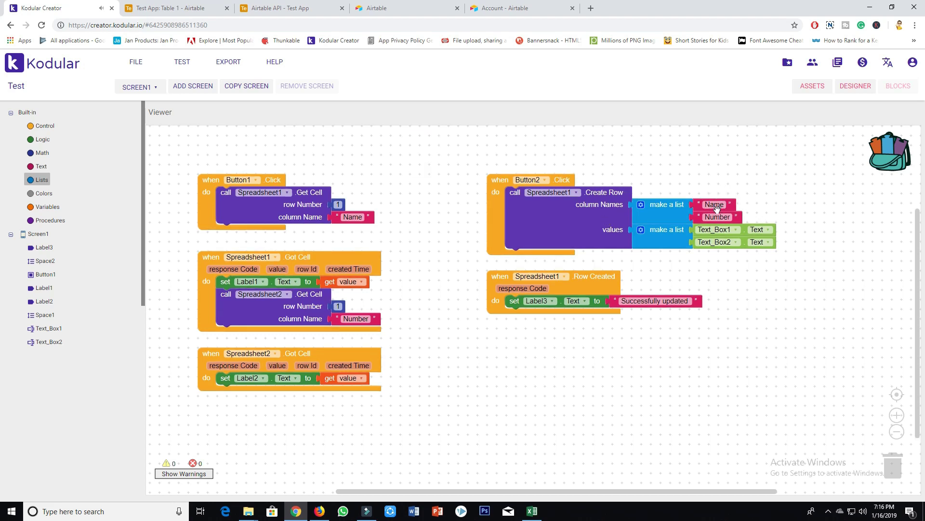
{"action": "left_click", "coordinate": [164, 8]}
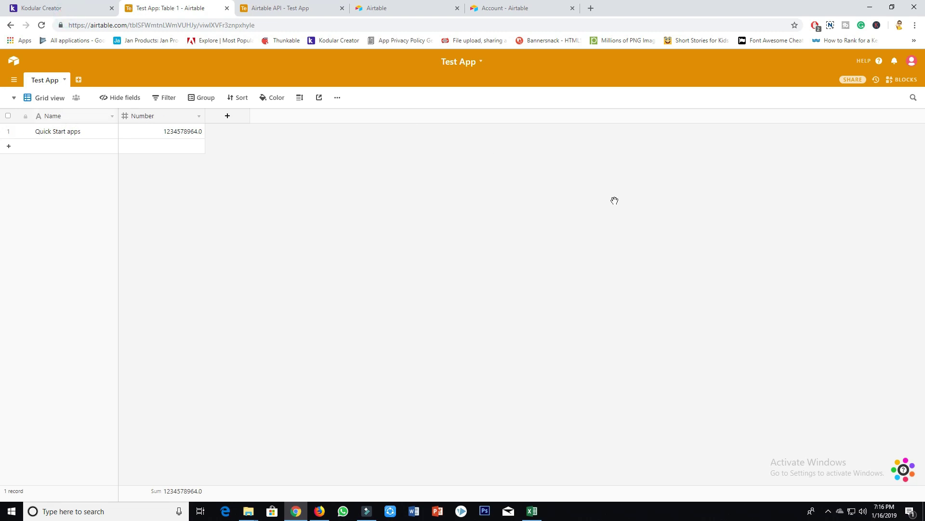
{"action": "key", "text": "ctrl+shift+Tab"}
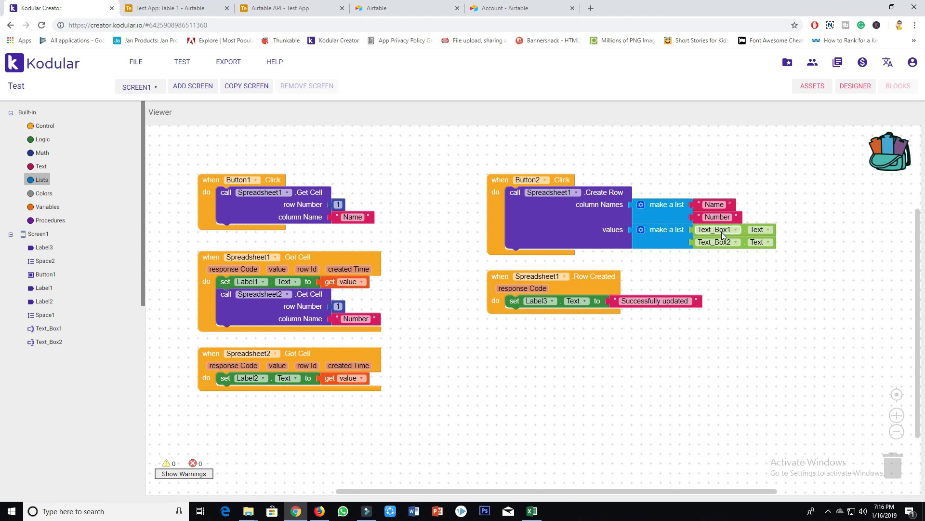
Step: Set Label3's text to 'Successfully updated' in the Spreadsheet1 Row Created block
{"action": "left_click_drag", "start_coordinate": [721, 232], "coordinate": [705, 249]}
{"action": "scroll", "coordinate": [61, 325], "scroll_direction": "down", "scroll_amount": 2}
{"action": "left_click", "coordinate": [62, 313]}
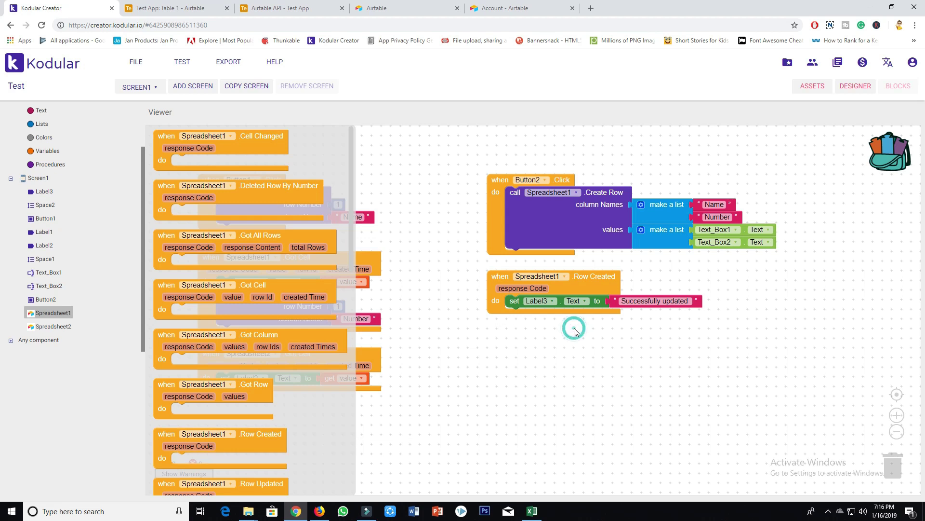
{"action": "left_click_drag", "start_coordinate": [524, 301], "coordinate": [525, 302]}
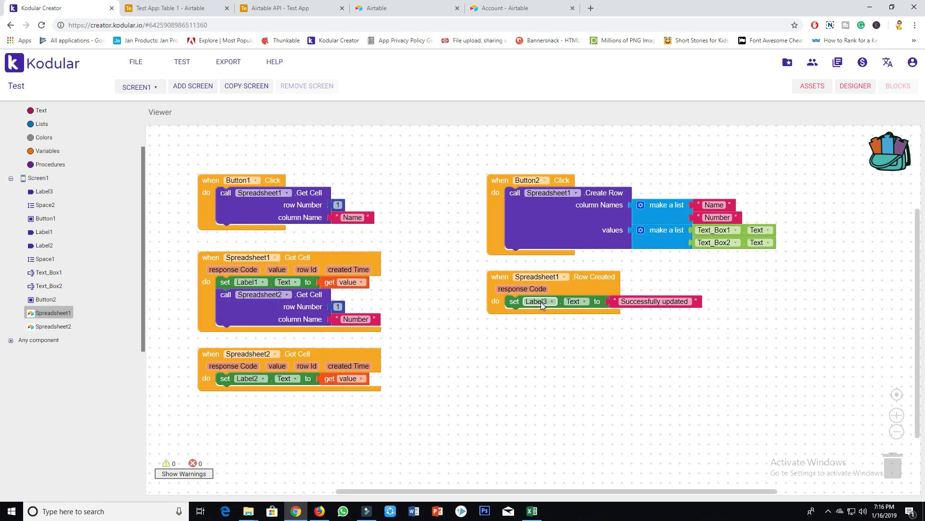
{"action": "left_click", "coordinate": [634, 300]}
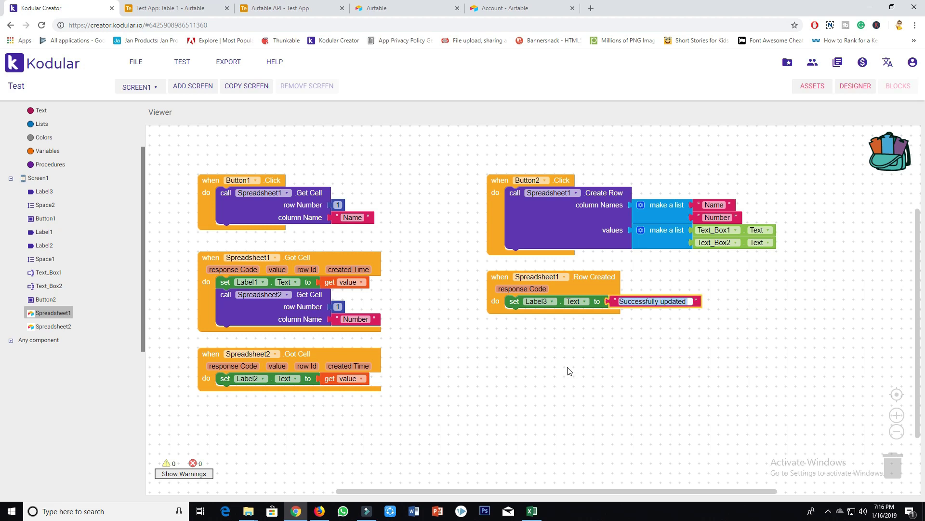
{"action": "left_click", "coordinate": [564, 352]}
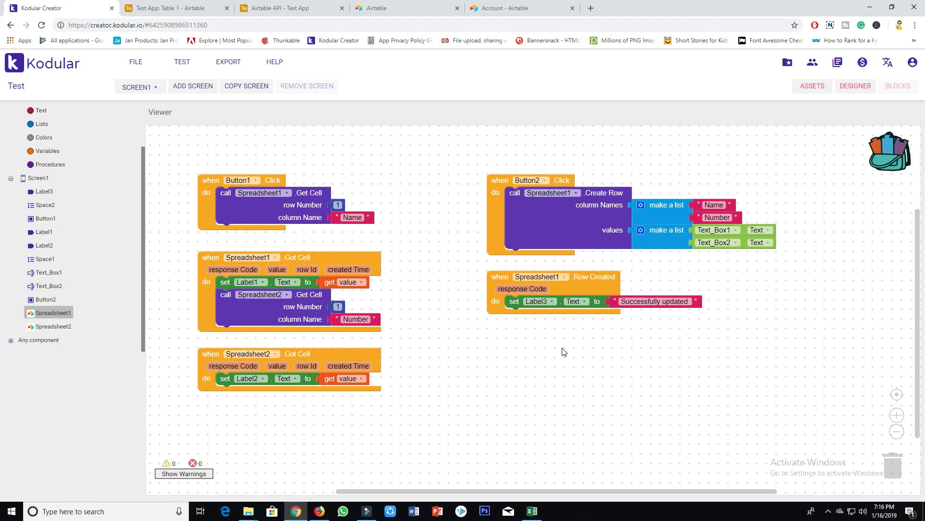
{"action": "left_click", "coordinate": [149, 8]}
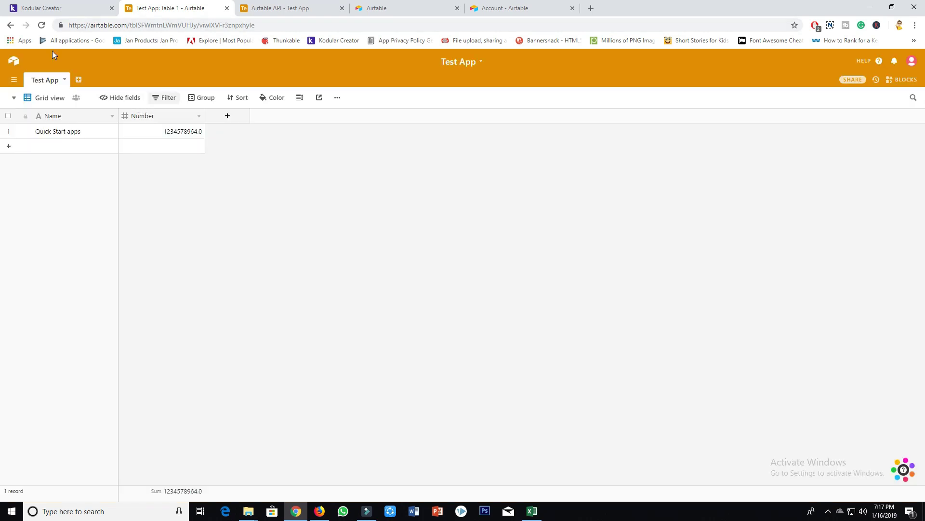
Step: Go back from the Airtable table to the Kodular Creator Blocks editor
{"action": "left_click", "coordinate": [63, 7]}
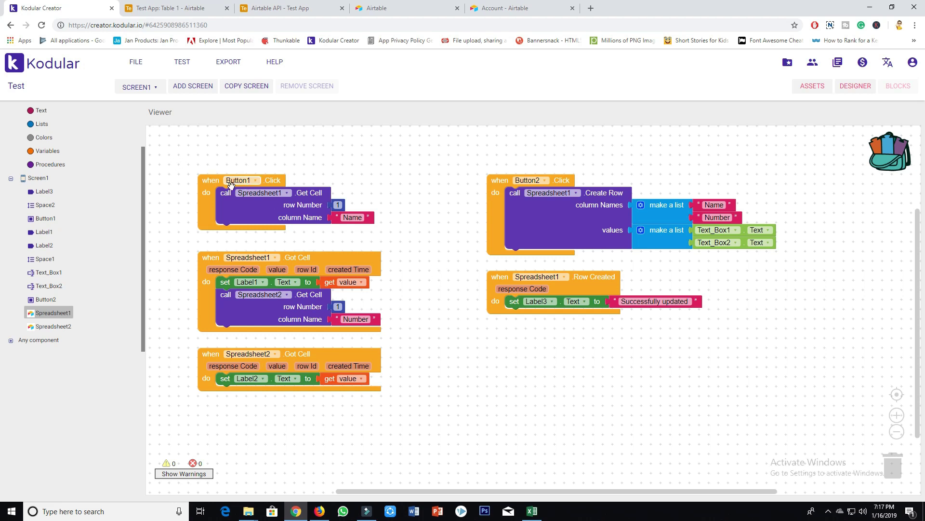
Step: Browse the Spreadsheet1 drawer's blocks, including Get Cell, then switch to the Airtable Test App table
{"action": "left_click", "coordinate": [36, 312]}
{"action": "left_click", "coordinate": [68, 314]}
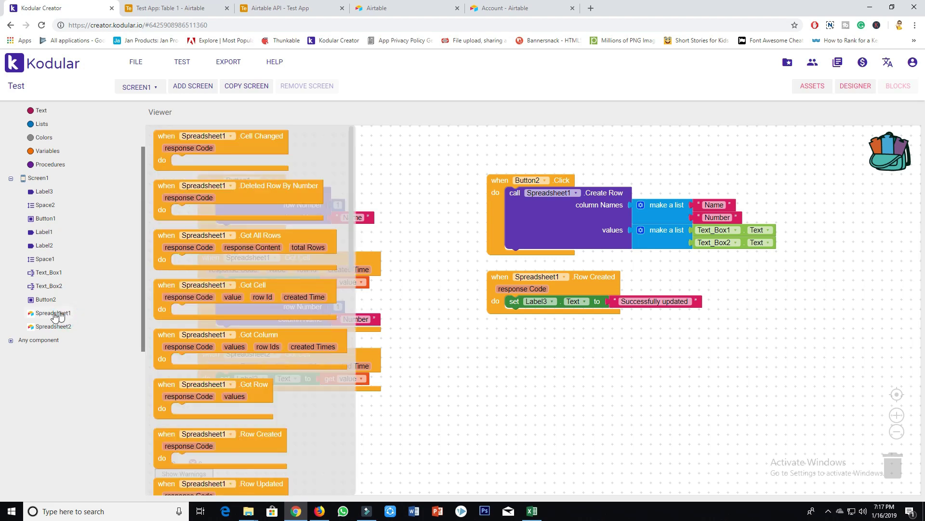
{"action": "scroll", "coordinate": [282, 305], "scroll_direction": "down", "scroll_amount": 2}
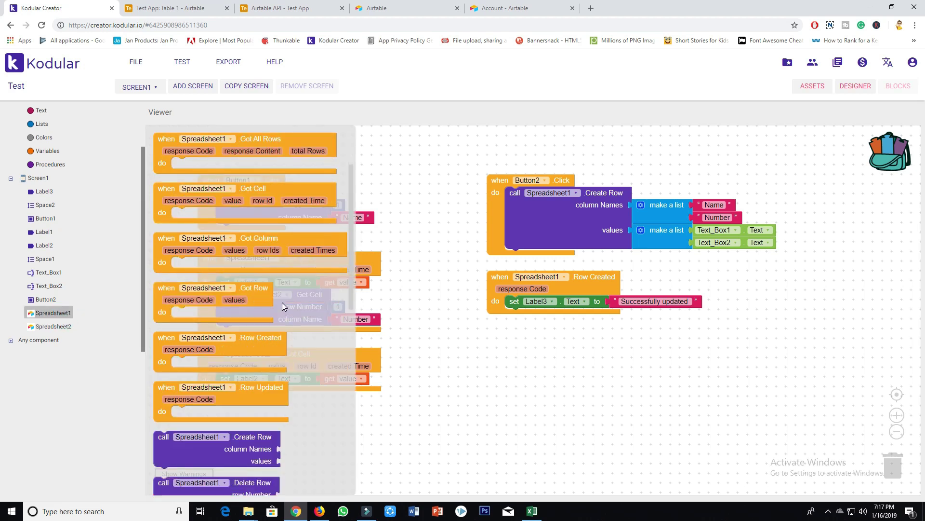
{"action": "scroll", "coordinate": [282, 302], "scroll_direction": "down", "scroll_amount": 4}
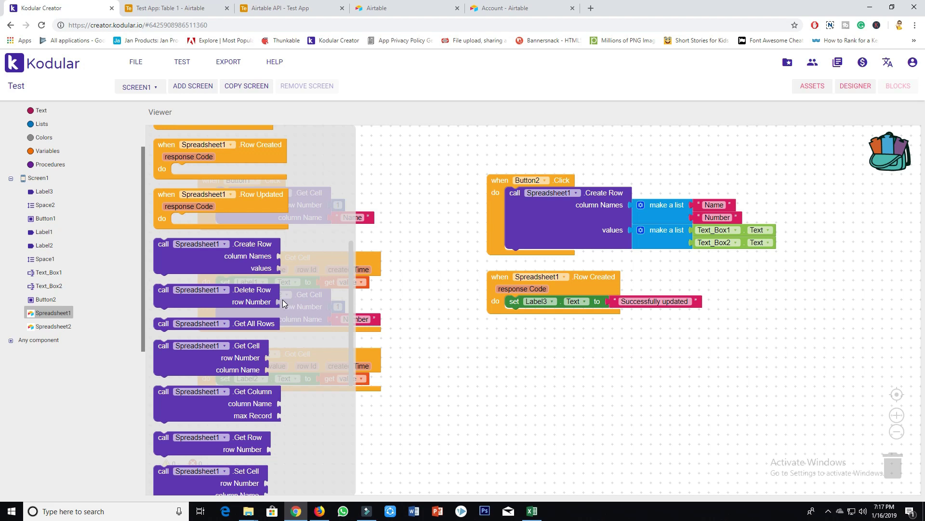
{"action": "scroll", "coordinate": [283, 299], "scroll_direction": "down", "scroll_amount": 4}
{"action": "left_click", "coordinate": [219, 270]}
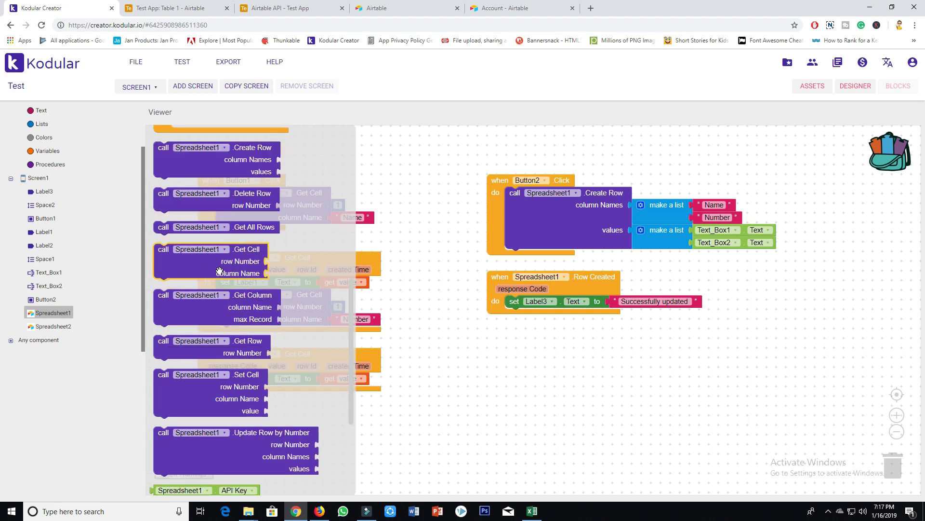
{"action": "left_click", "coordinate": [371, 248]}
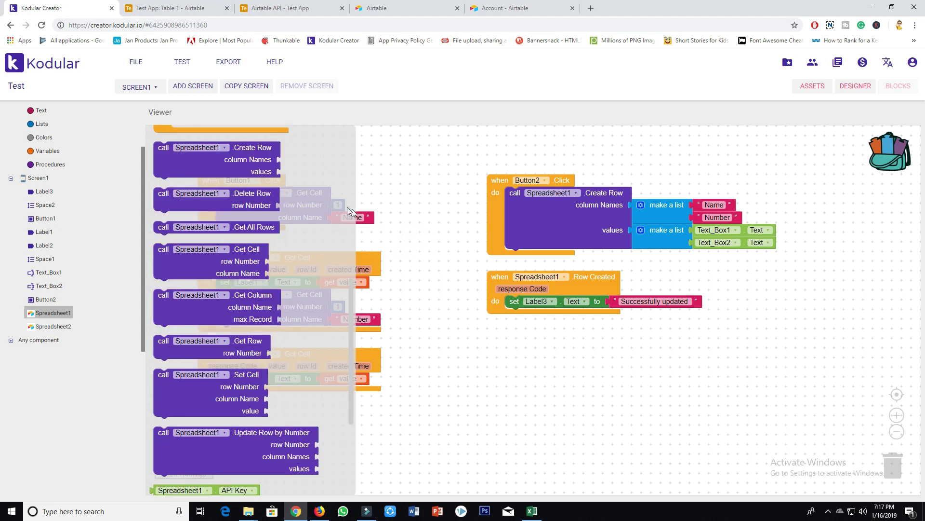
{"action": "left_click", "coordinate": [339, 205]}
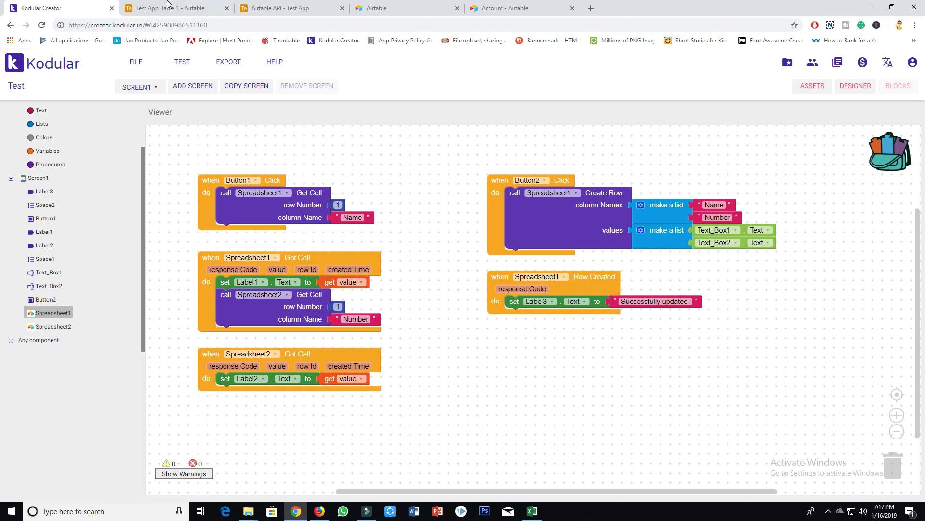
{"action": "left_click", "coordinate": [169, 8]}
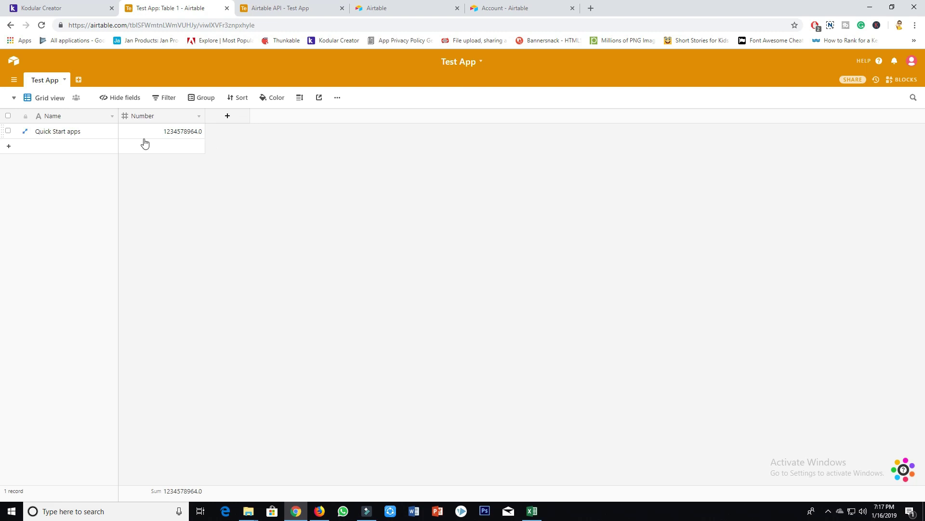
Step: Return to the Kodular Test project's Blocks editor with the Button1 and Button2 blocks
{"action": "left_click", "coordinate": [80, 8]}
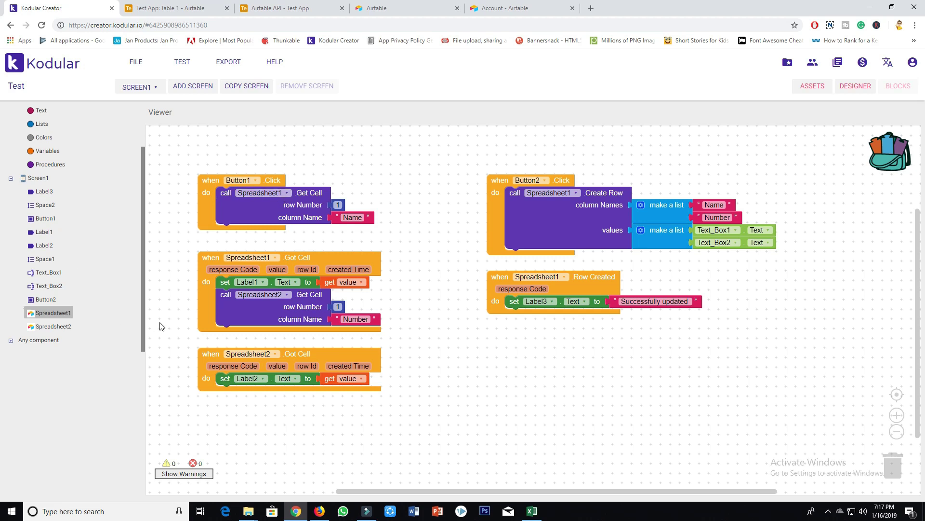
Step: Check the Spreadsheet1 and Label1 block drawers, then switch to the Airtable table with Ctrl+Tab
{"action": "left_click", "coordinate": [53, 312]}
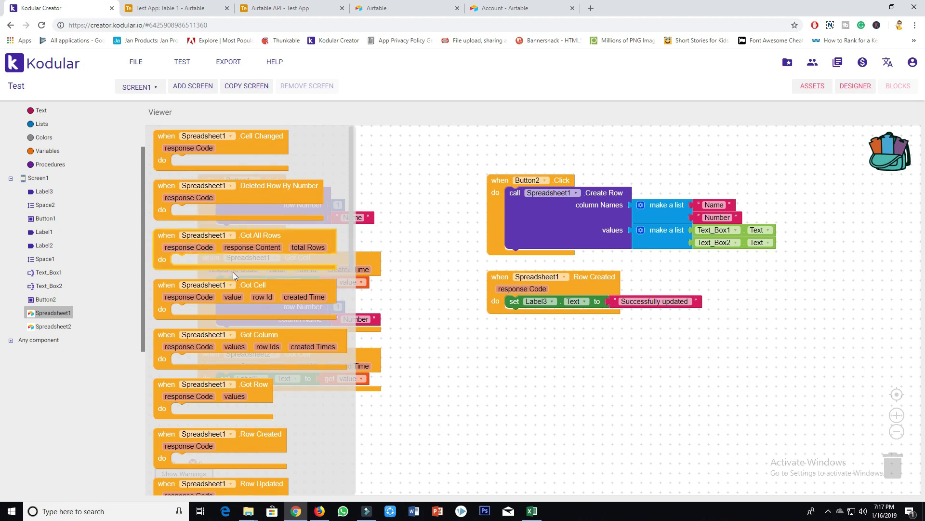
{"action": "left_click", "coordinate": [413, 290]}
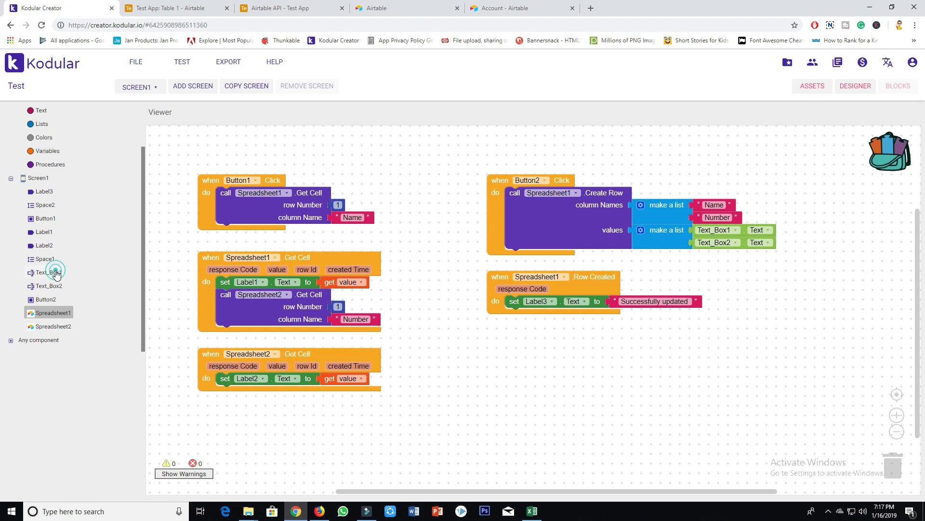
{"action": "left_click", "coordinate": [46, 228]}
{"action": "left_click", "coordinate": [405, 291]}
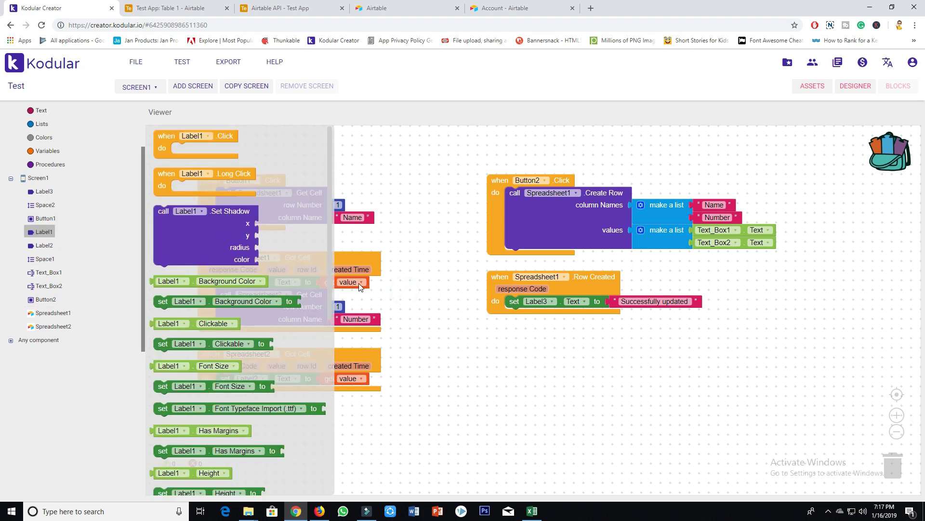
{"action": "left_click", "coordinate": [386, 287]}
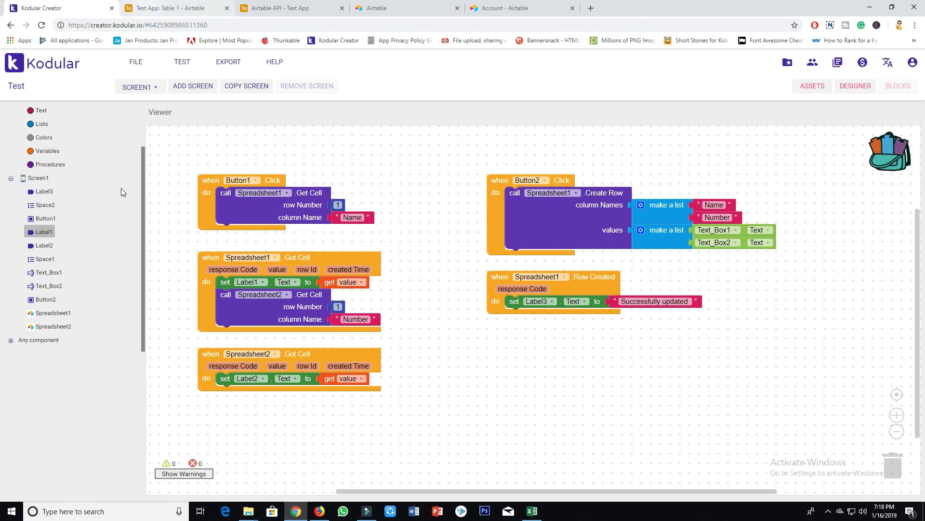
{"action": "key", "text": "ctrl+Tab"}
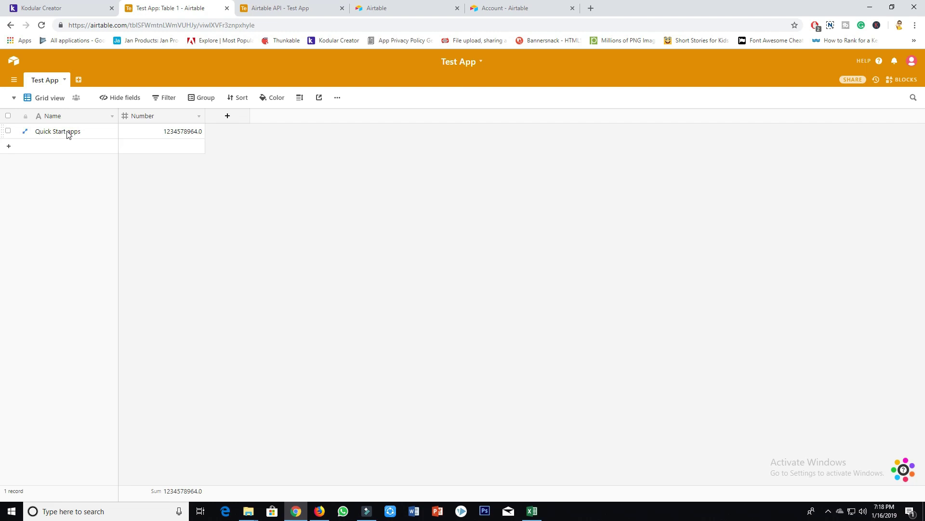
Step: Return from Airtable's Test App table to the Kodular Creator Blocks editor
{"action": "left_click", "coordinate": [64, 8]}
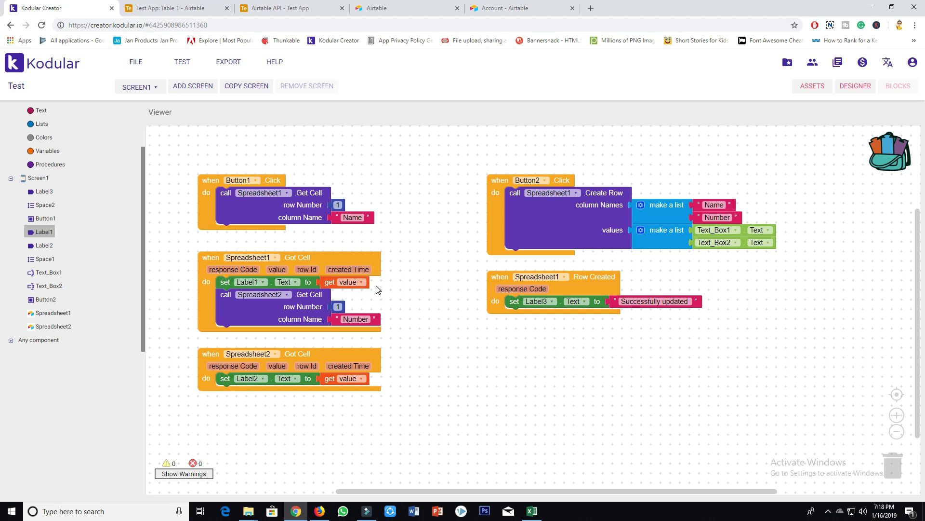
{"action": "left_click", "coordinate": [261, 311]}
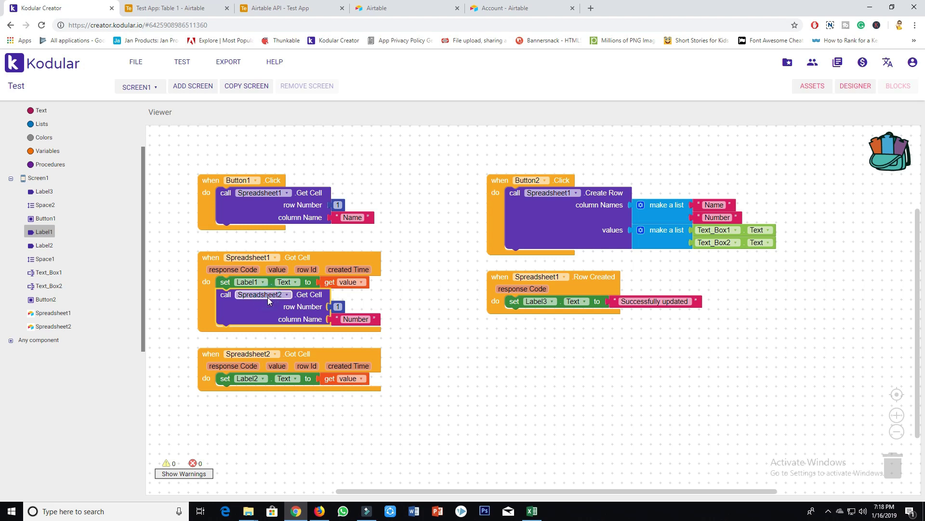
{"action": "left_click", "coordinate": [268, 299]}
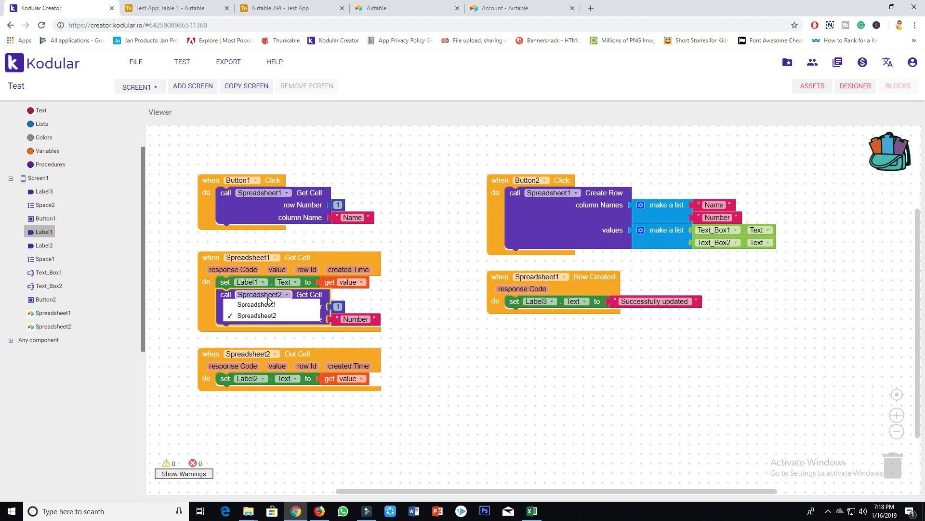
{"action": "left_click", "coordinate": [318, 328]}
{"action": "left_click", "coordinate": [368, 318]}
{"action": "left_click", "coordinate": [336, 307]}
{"action": "left_click", "coordinate": [415, 324]}
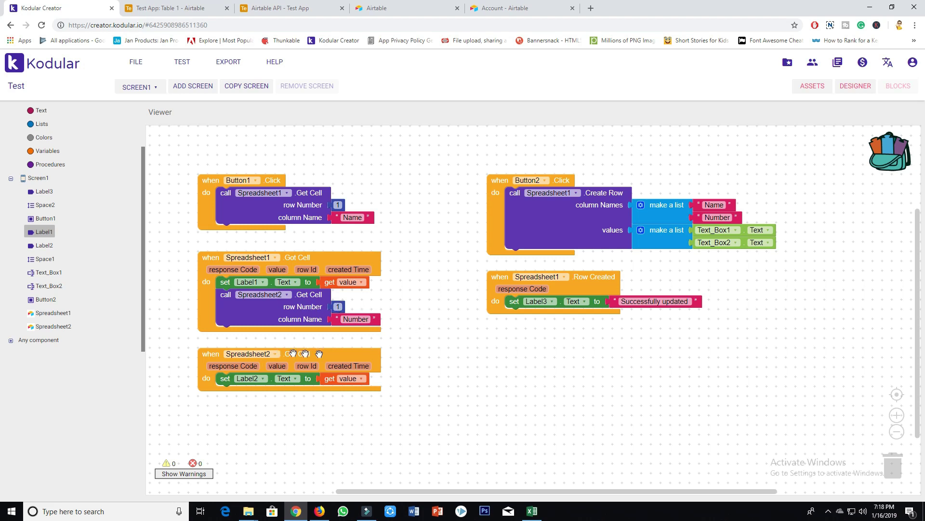
{"action": "left_click", "coordinate": [70, 327]}
{"action": "left_click", "coordinate": [418, 405]}
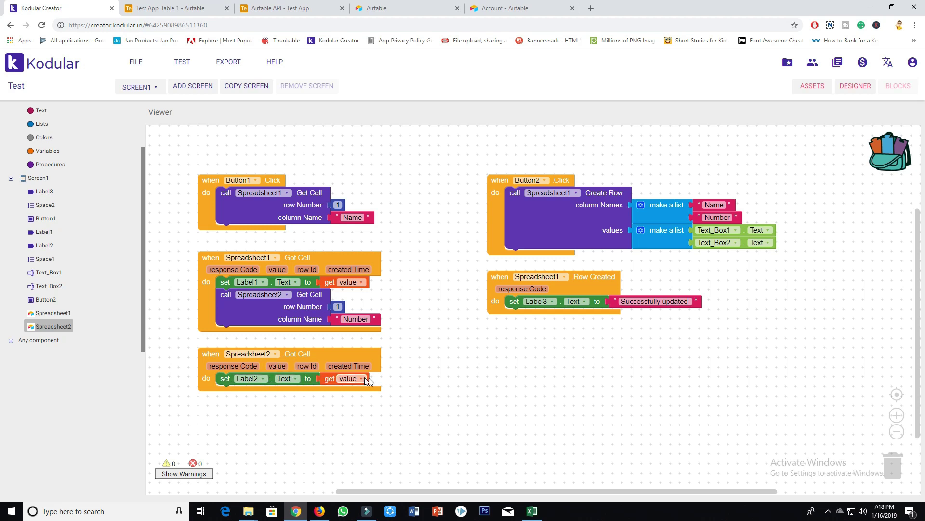
{"action": "left_click", "coordinate": [414, 388]}
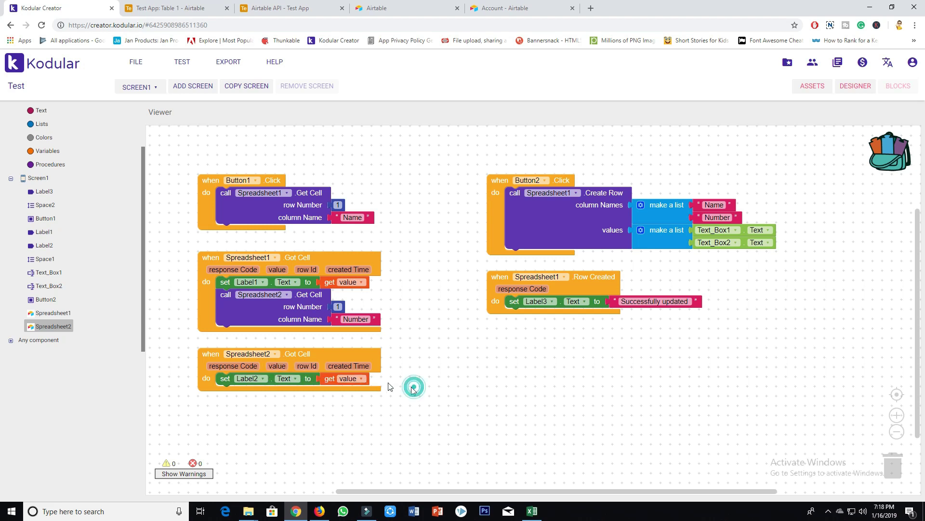
Step: Duplicate the Spreadsheet2 Get Cell block and drop the copy into the Got Cell handler
{"action": "right_click", "coordinate": [255, 317]}
{"action": "left_click", "coordinate": [266, 325]}
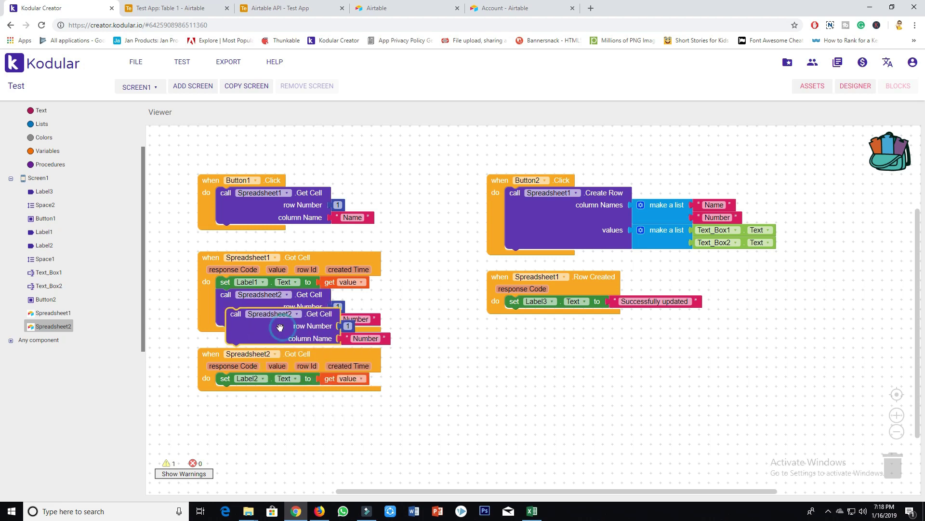
{"action": "left_click_drag", "start_coordinate": [263, 403], "coordinate": [260, 401]}
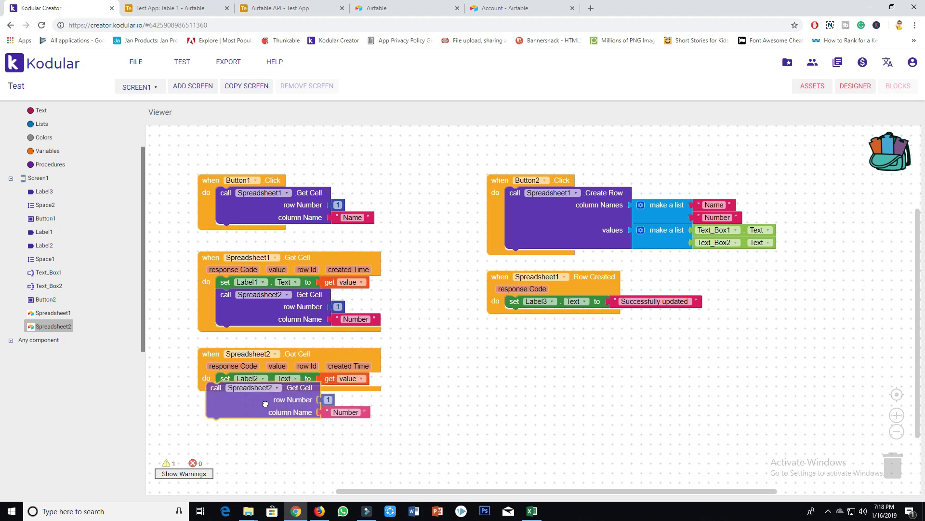
{"action": "left_click", "coordinate": [424, 397]}
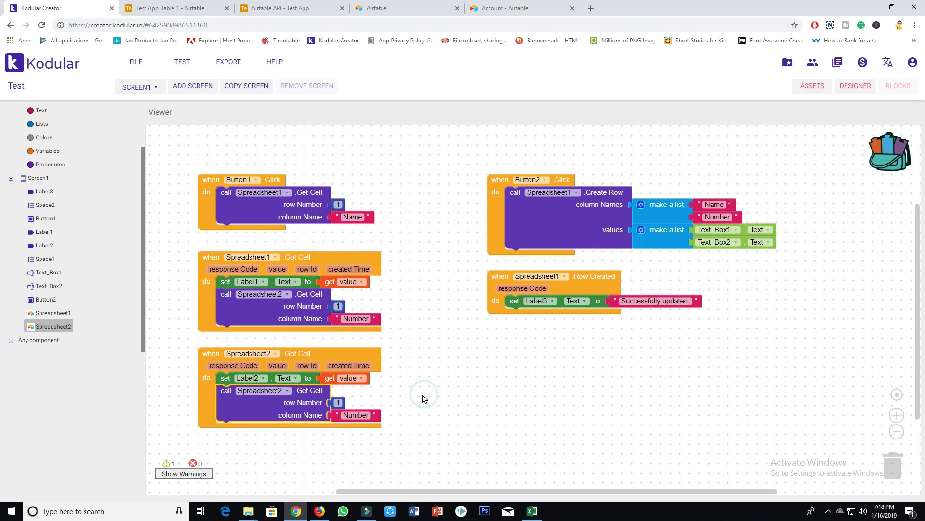
{"action": "scroll", "coordinate": [423, 398], "scroll_direction": "down", "scroll_amount": 2}
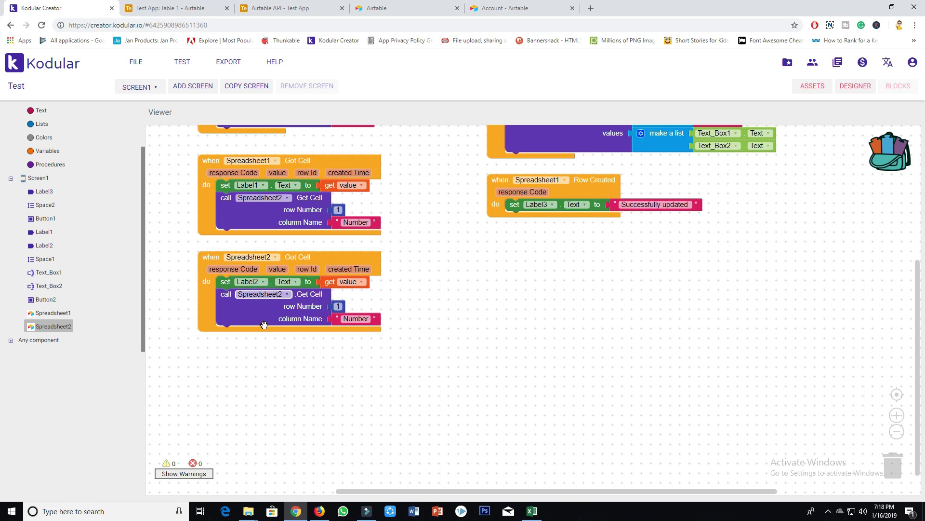
{"action": "left_click", "coordinate": [458, 324]}
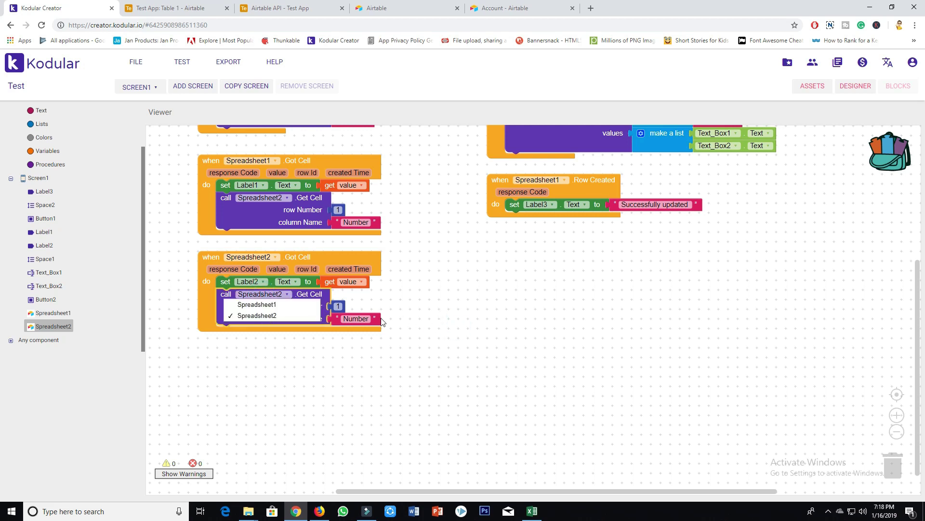
{"action": "left_click", "coordinate": [357, 319]}
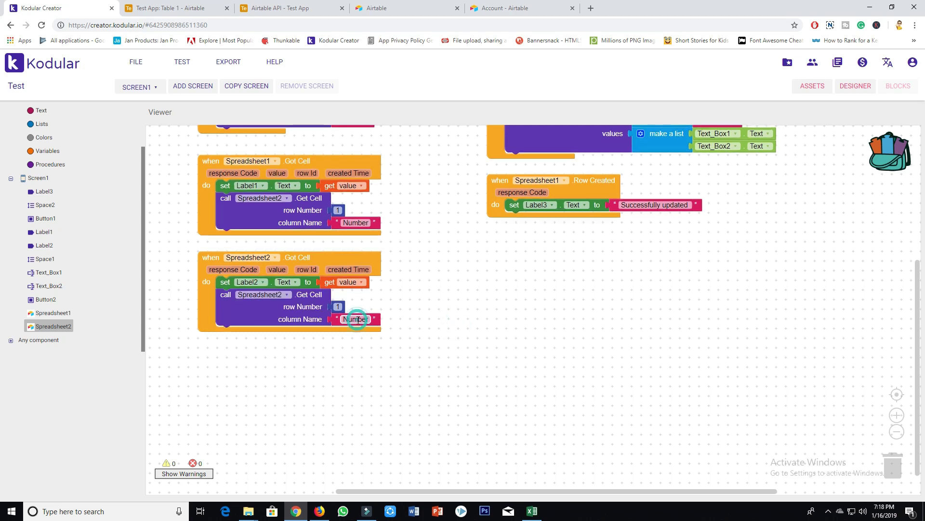
Step: Delete the duplicated Get Cell group of three blocks, so Got Cell only sets Label2's text
{"action": "left_click", "coordinate": [285, 314]}
{"action": "key", "text": "Delete"}
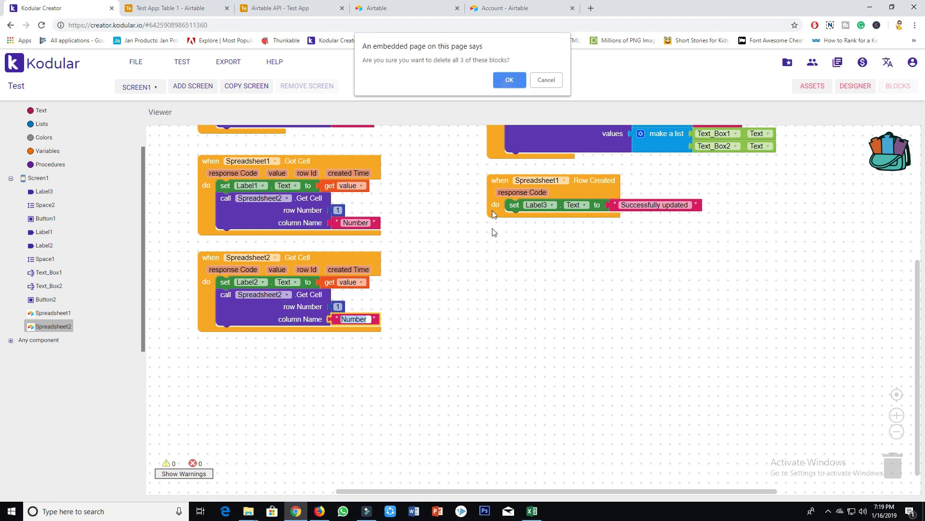
{"action": "key", "text": "Return"}
{"action": "scroll", "coordinate": [715, 255], "scroll_direction": "up", "scroll_amount": 5}
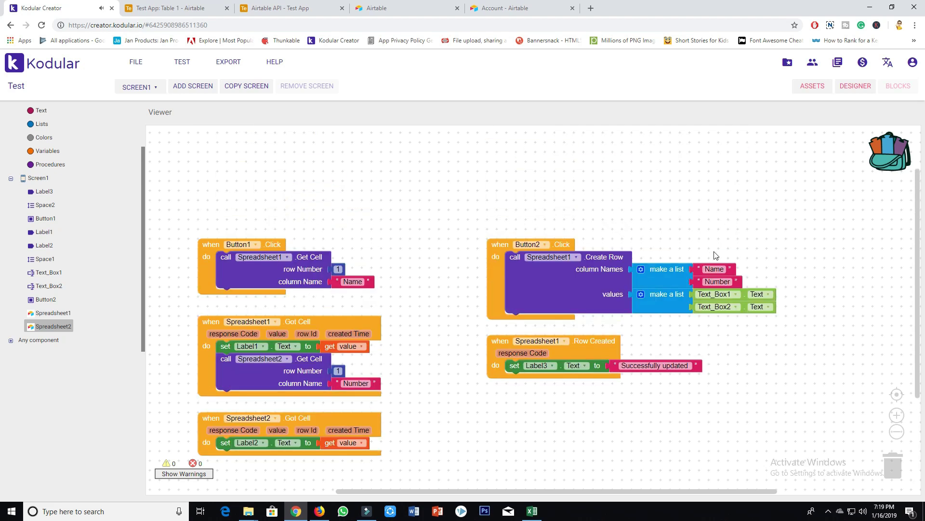